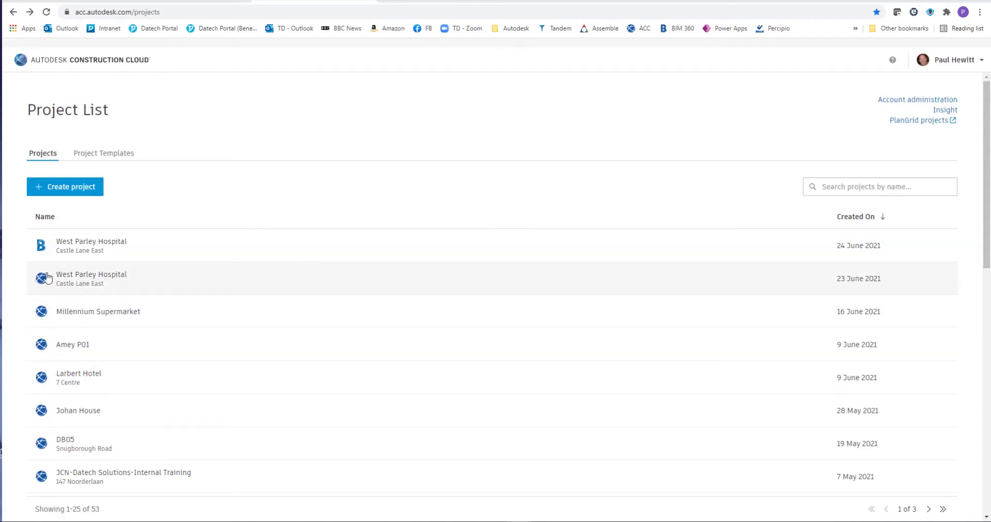
Open the West Parley Hospital project and switch to the Build product
{"action": "left_click", "coordinate": [96, 279]}
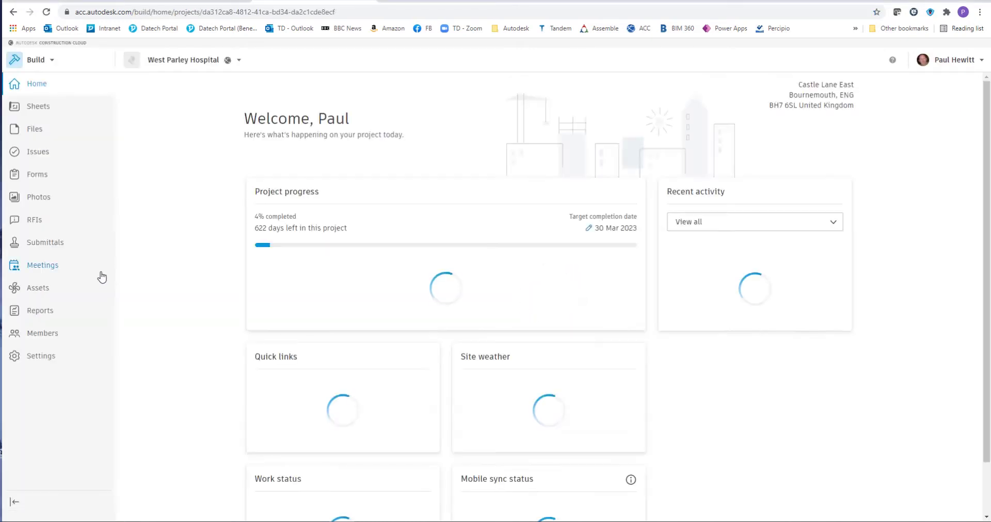
{"action": "left_click", "coordinate": [51, 62]}
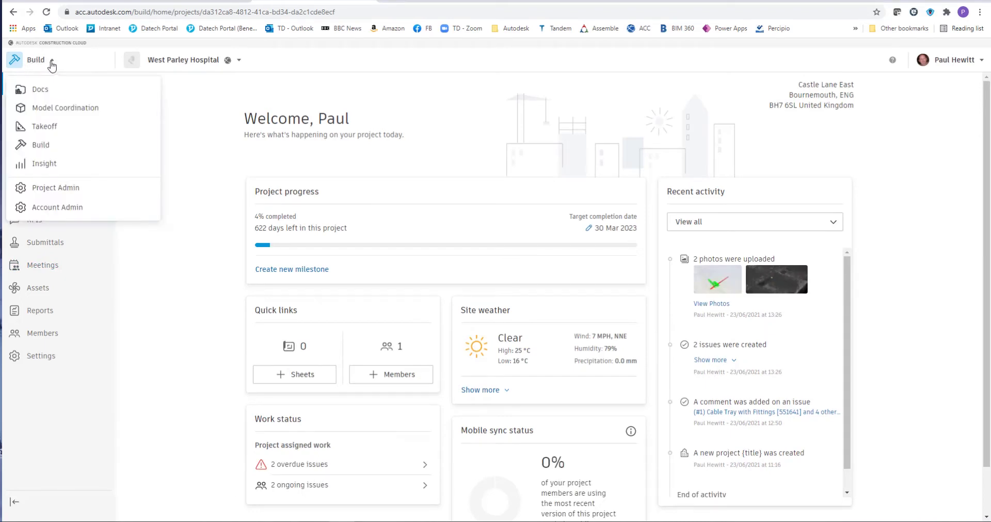
{"action": "left_click", "coordinate": [43, 144]}
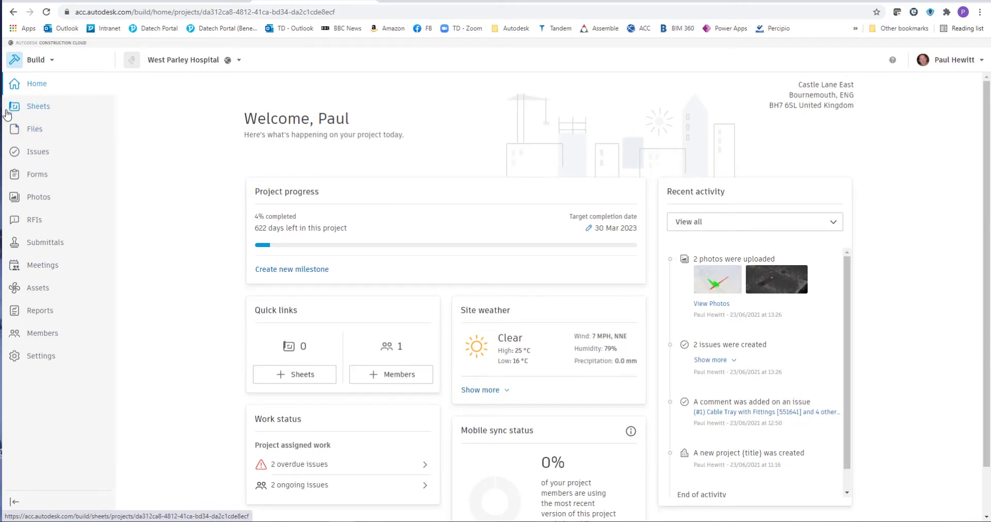
Start adding sheets from the empty Sheets page, with the PDFs folder window brought forward
{"action": "left_click", "coordinate": [41, 109]}
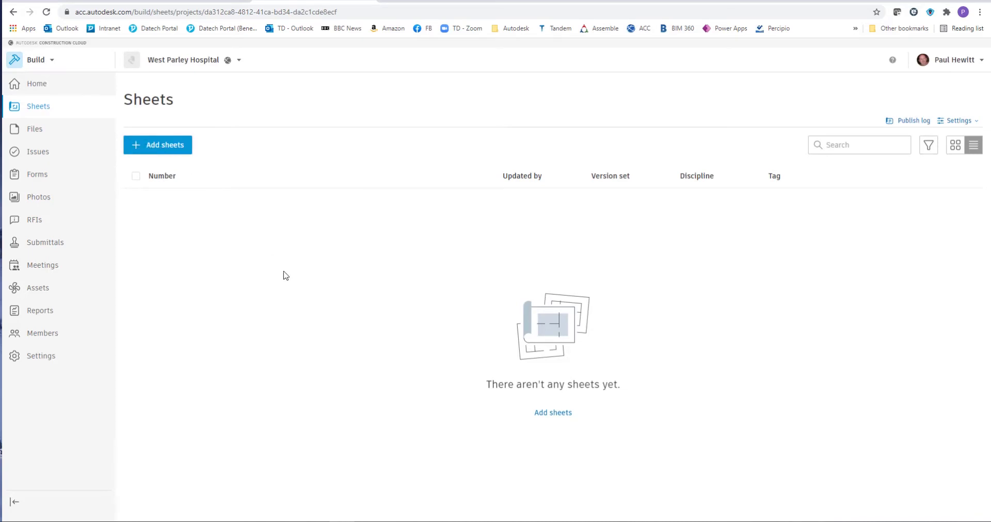
{"action": "left_click", "coordinate": [560, 412]}
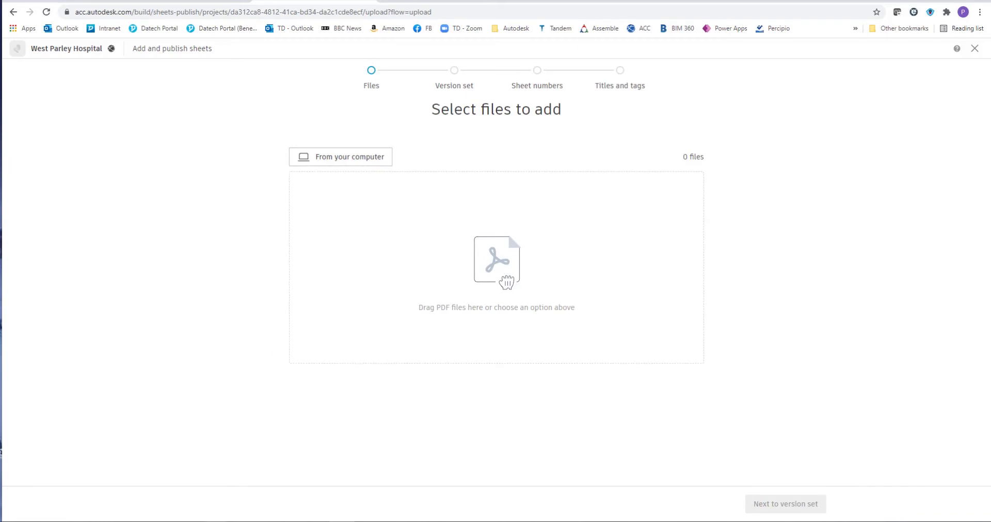
{"action": "mouse_move", "coordinate": [216, 521]}
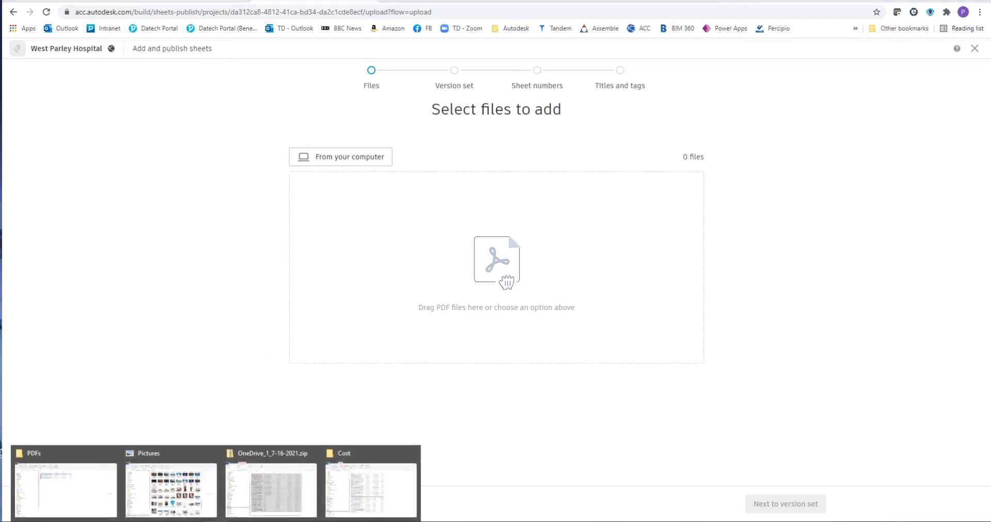
{"action": "left_click", "coordinate": [90, 489]}
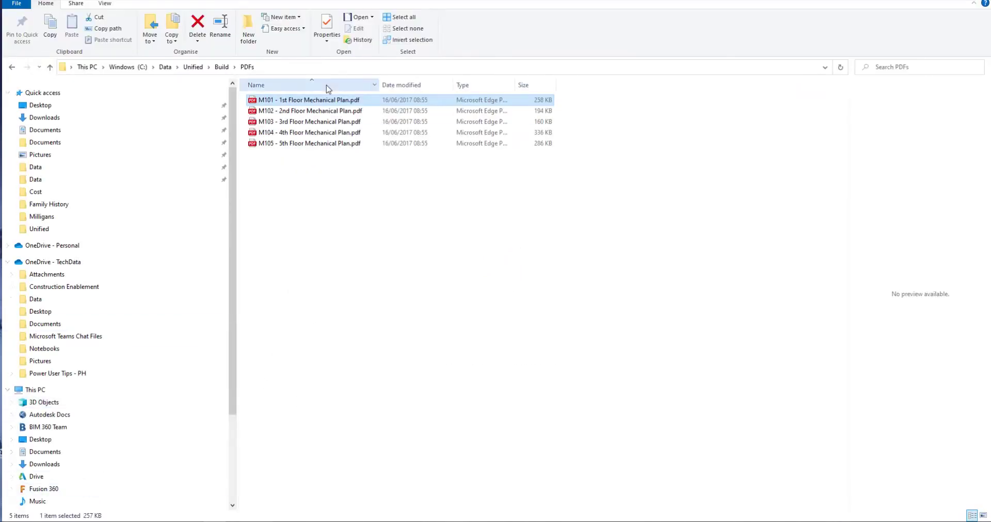
Drag all five mechanical plan PDFs M101–M105 from File Explorer into the upload area
{"action": "left_click", "coordinate": [321, 144], "text": "shift"}
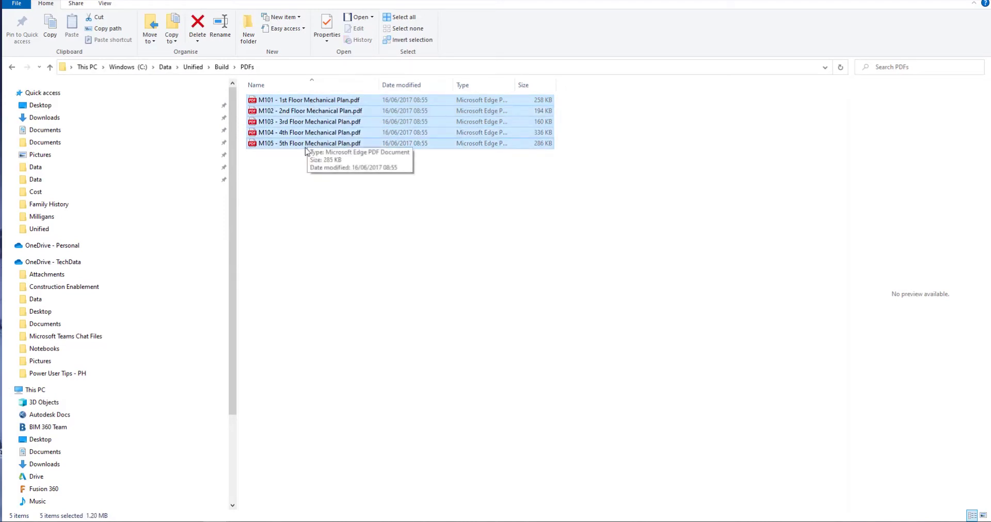
{"action": "left_click_drag", "start_coordinate": [307, 146], "coordinate": [459, 280]}
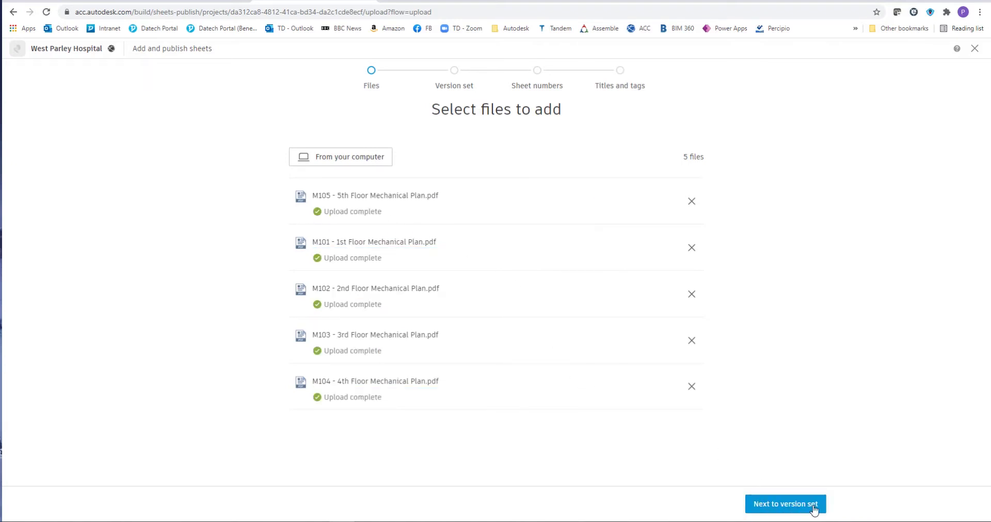
Create version set 'Mechanical 1st draft' issued 16 July 2021 and proceed to sheet numbers
{"action": "left_click", "coordinate": [786, 509]}
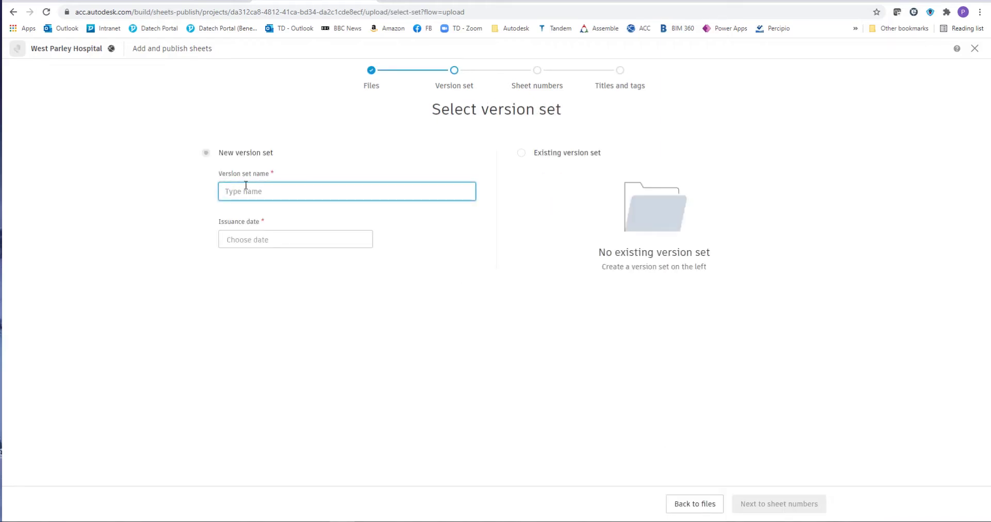
{"action": "type", "text": "Mechanical 1st draft"}
{"action": "left_click", "coordinate": [282, 240]}
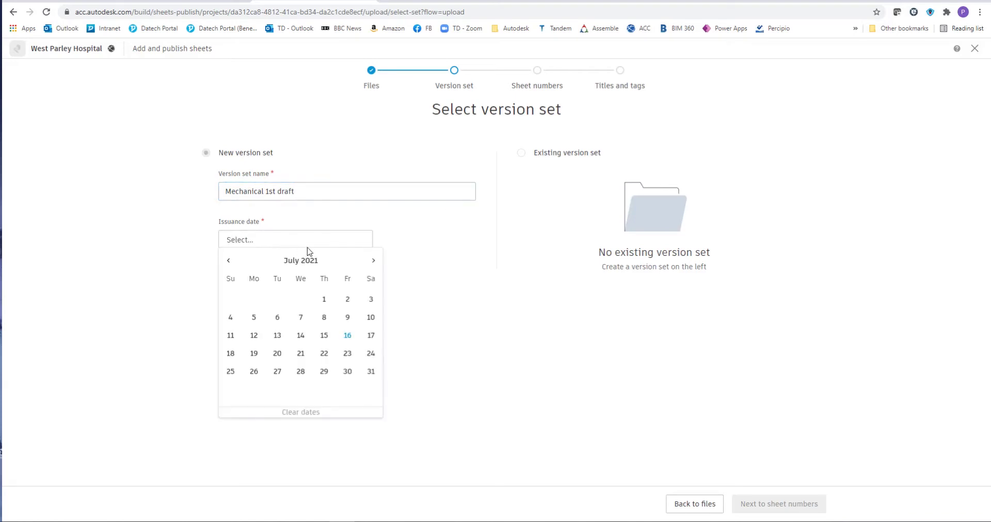
{"action": "left_click", "coordinate": [349, 336]}
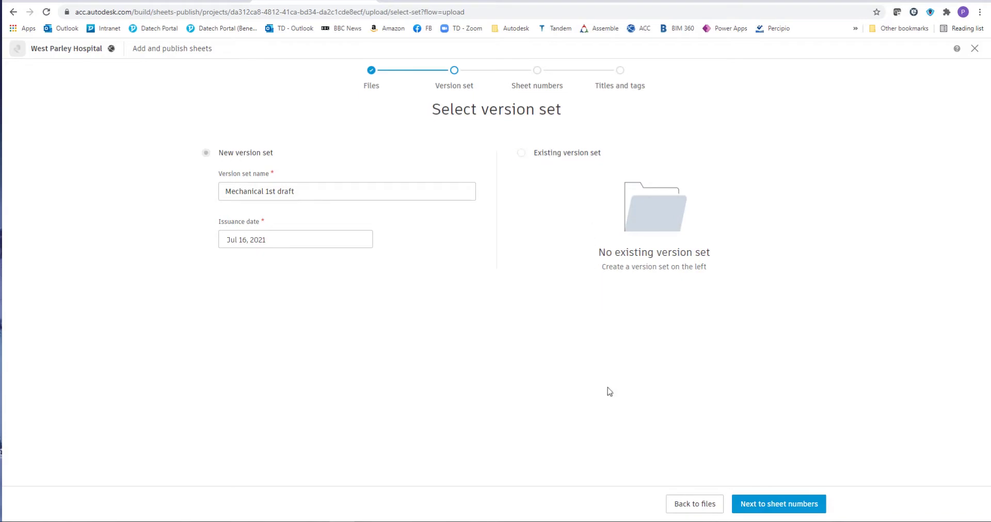
{"action": "left_click", "coordinate": [813, 507]}
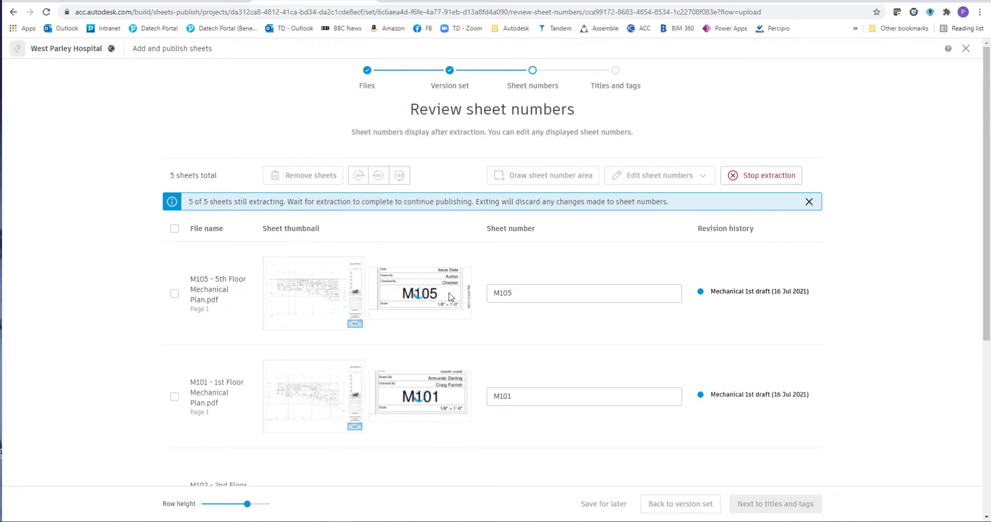
Wait until sheet numbers M101–M105 are all extracted, then select sheet M105
{"action": "scroll", "coordinate": [471, 373], "scroll_direction": "down", "scroll_amount": 2}
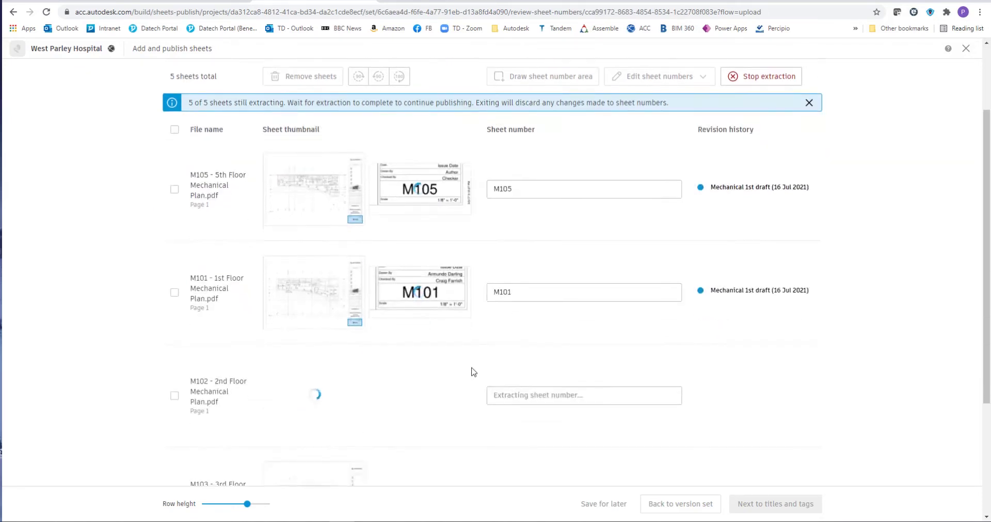
{"action": "scroll", "coordinate": [474, 372], "scroll_direction": "down", "scroll_amount": 2}
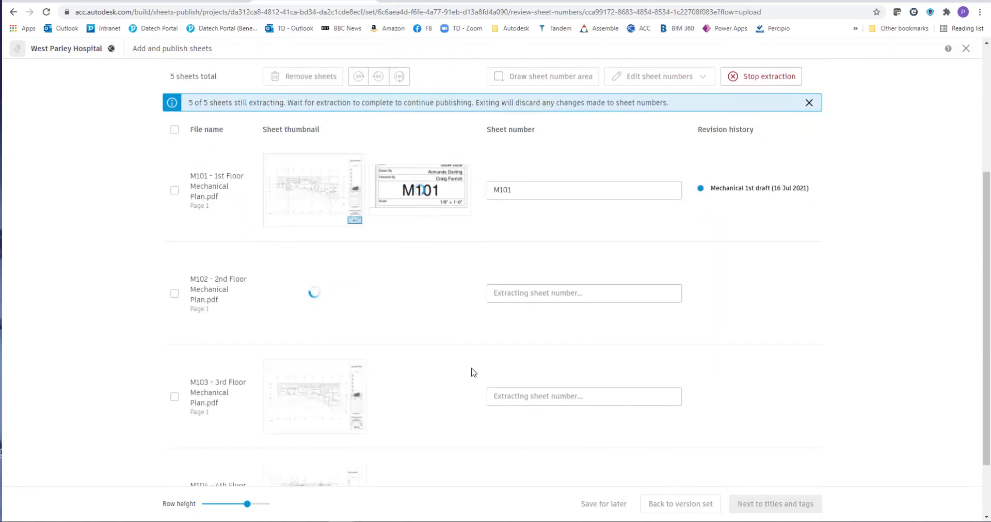
{"action": "scroll", "coordinate": [474, 372], "scroll_direction": "down", "scroll_amount": 1}
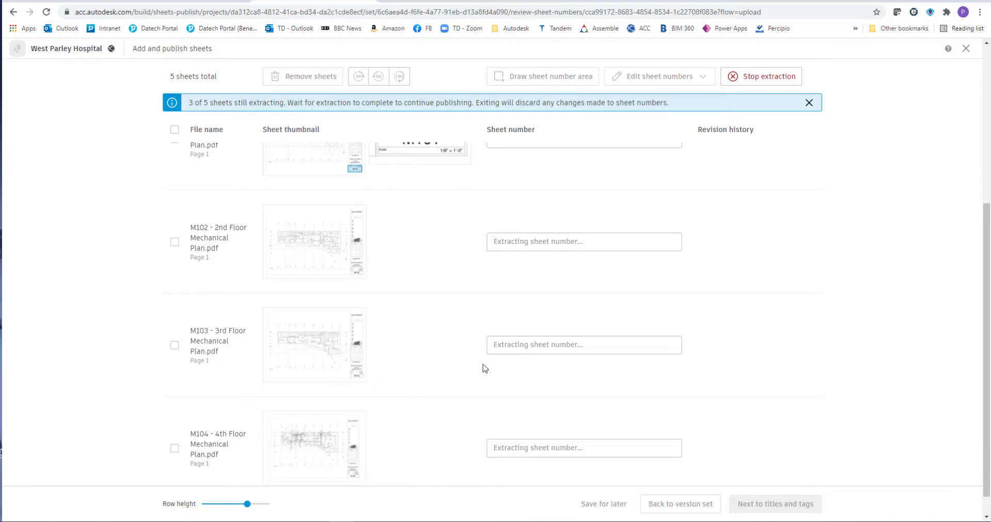
{"action": "scroll", "coordinate": [478, 377], "scroll_direction": "up", "scroll_amount": 2}
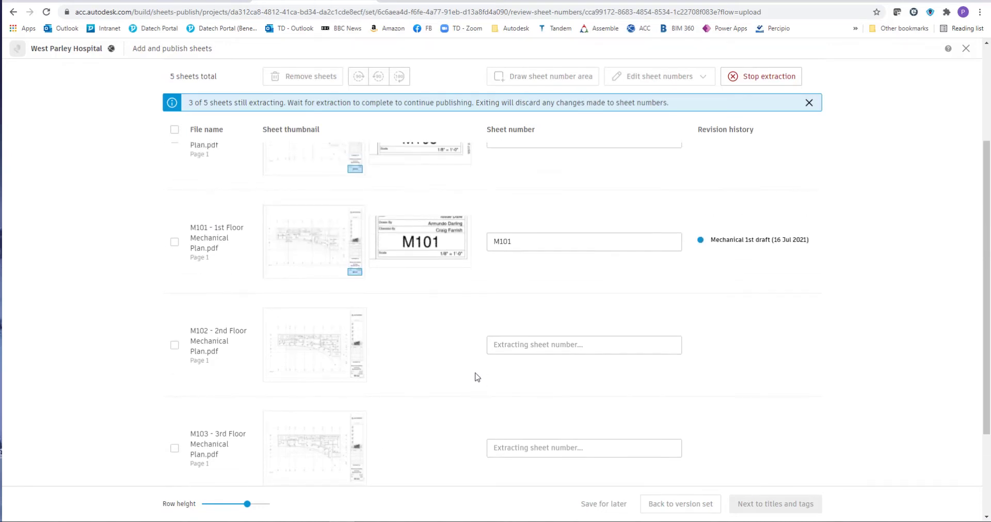
{"action": "scroll", "coordinate": [477, 377], "scroll_direction": "down", "scroll_amount": 2}
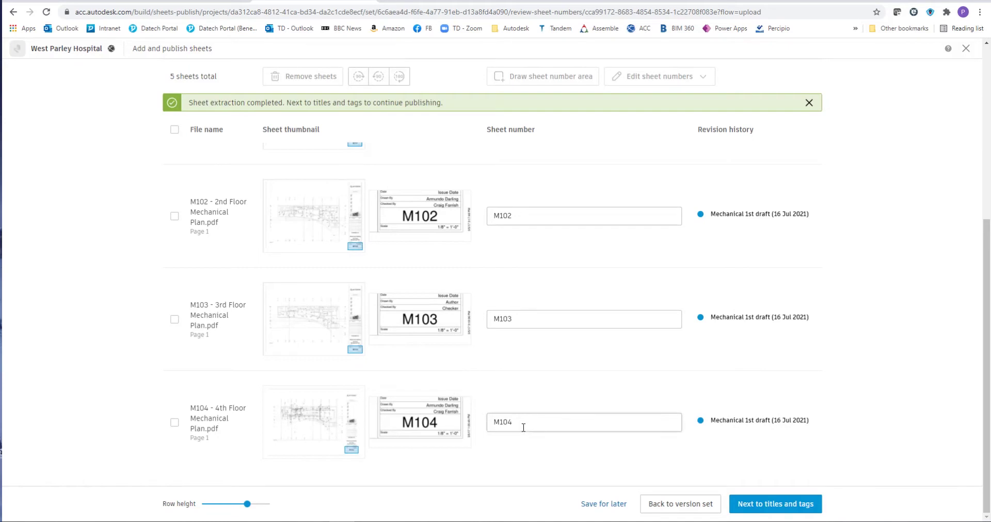
{"action": "scroll", "coordinate": [467, 424], "scroll_direction": "up", "scroll_amount": 7}
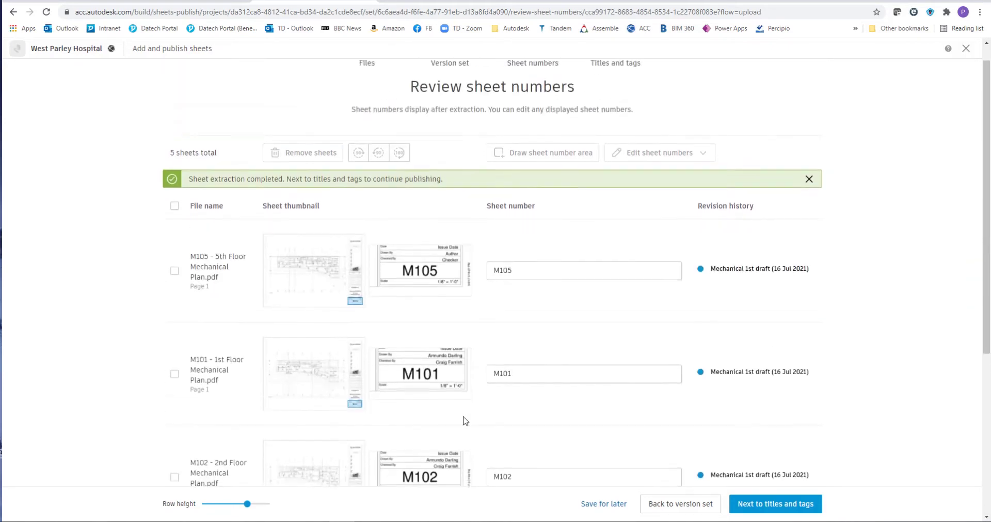
{"action": "scroll", "coordinate": [466, 419], "scroll_direction": "up", "scroll_amount": 1}
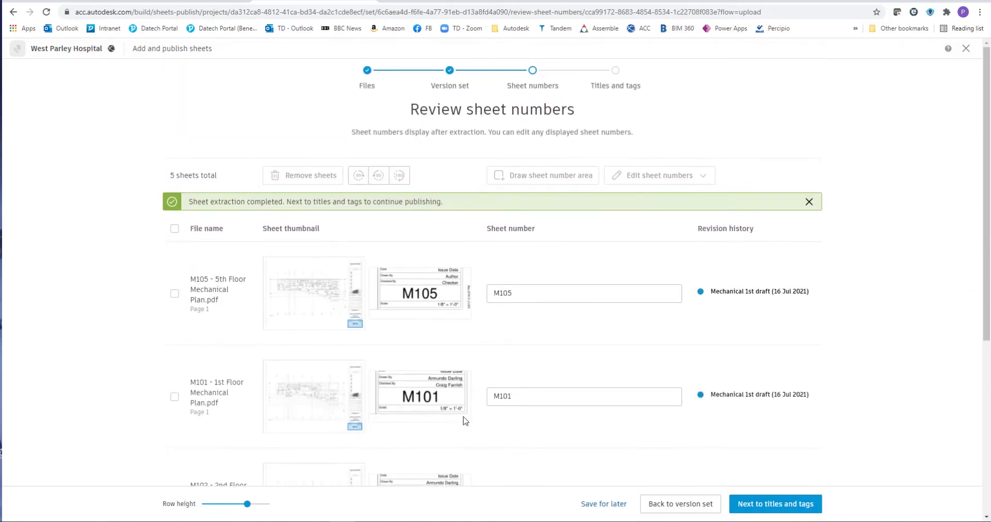
{"action": "left_click", "coordinate": [174, 294]}
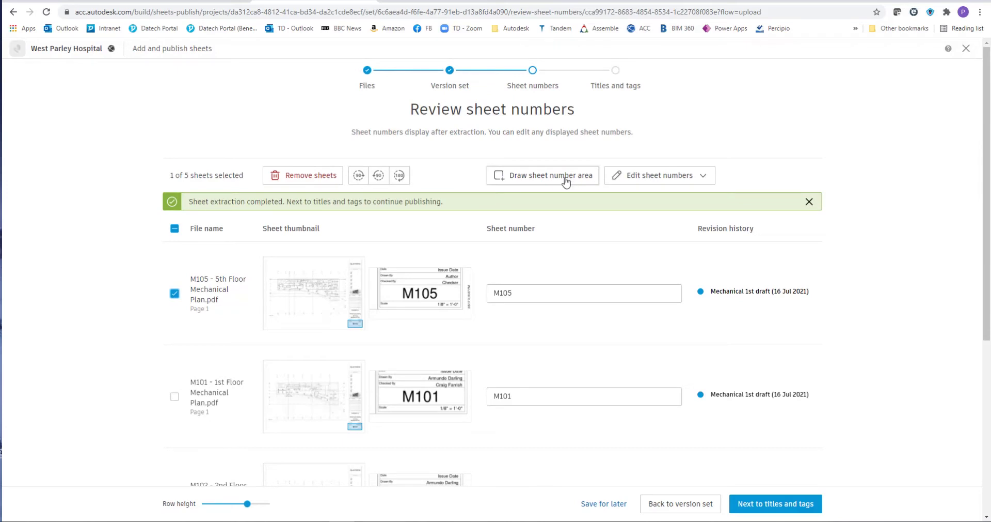
{"action": "left_click", "coordinate": [705, 179]}
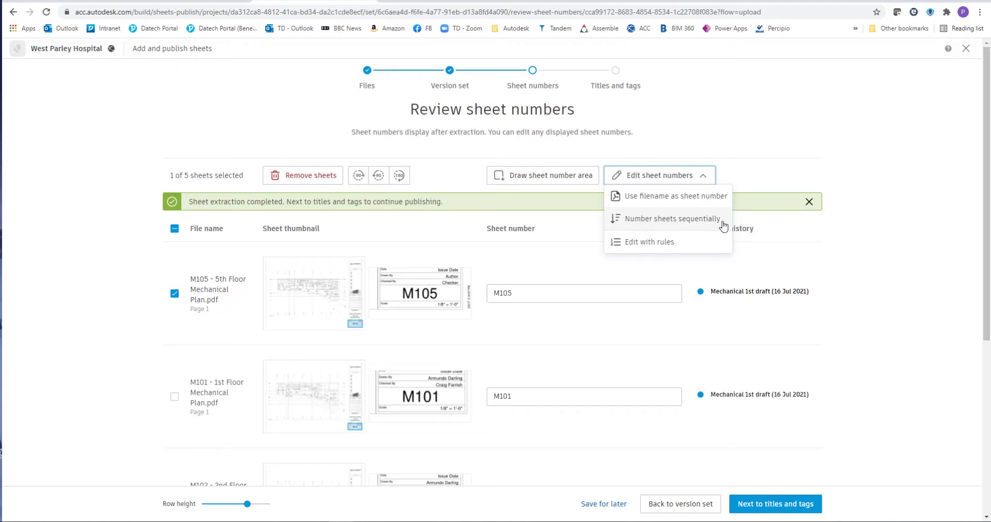
{"action": "left_click", "coordinate": [649, 241]}
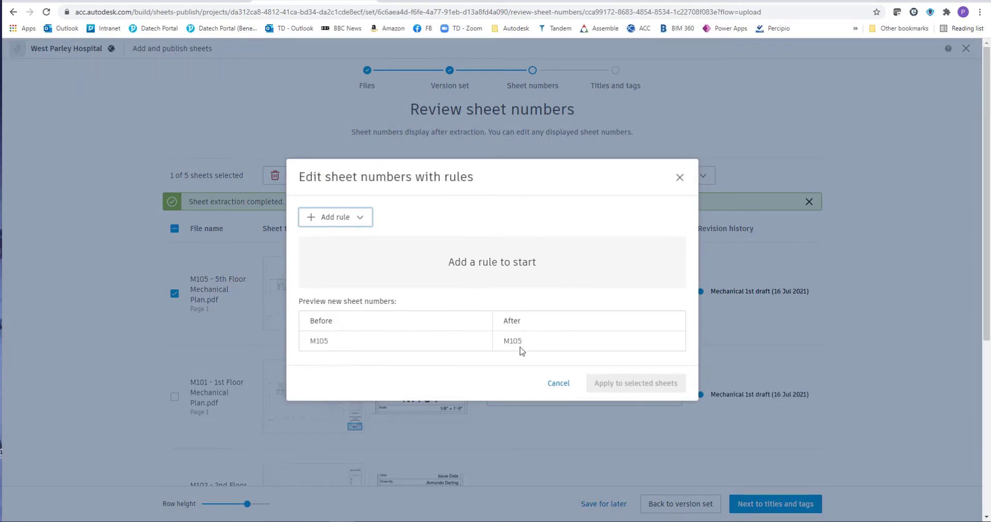
{"action": "left_click", "coordinate": [558, 382]}
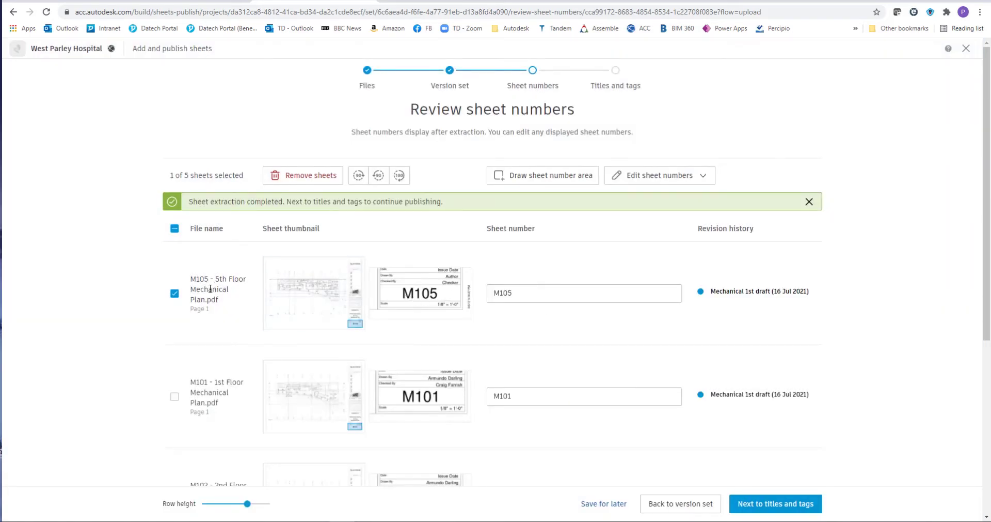
{"action": "left_click", "coordinate": [174, 293]}
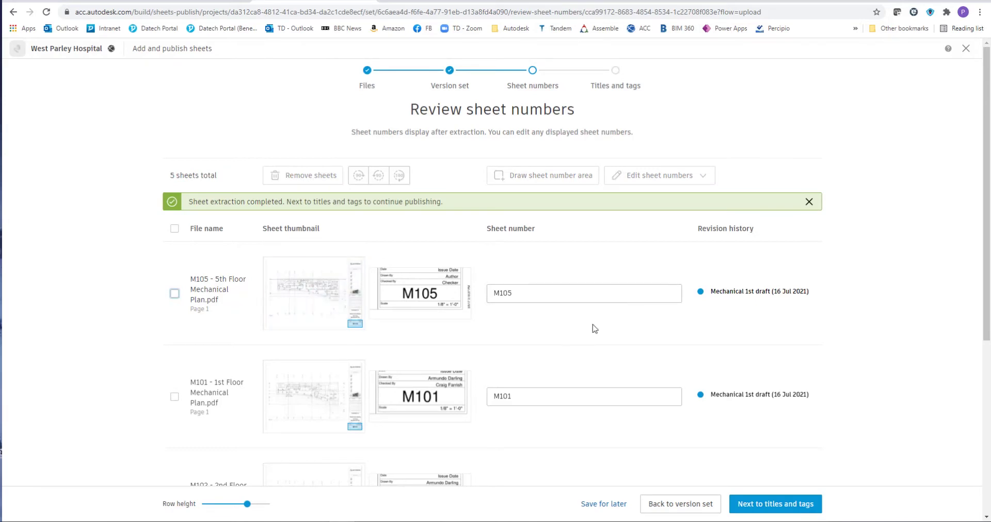
{"action": "left_click", "coordinate": [795, 506]}
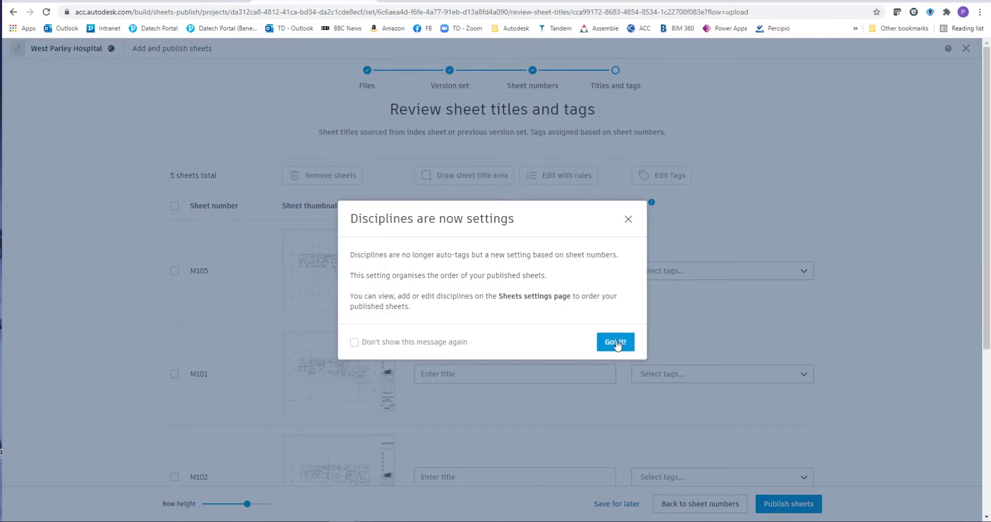
Dismiss the disciplines notice and check M105's tag and title fields
{"action": "left_click", "coordinate": [616, 343]}
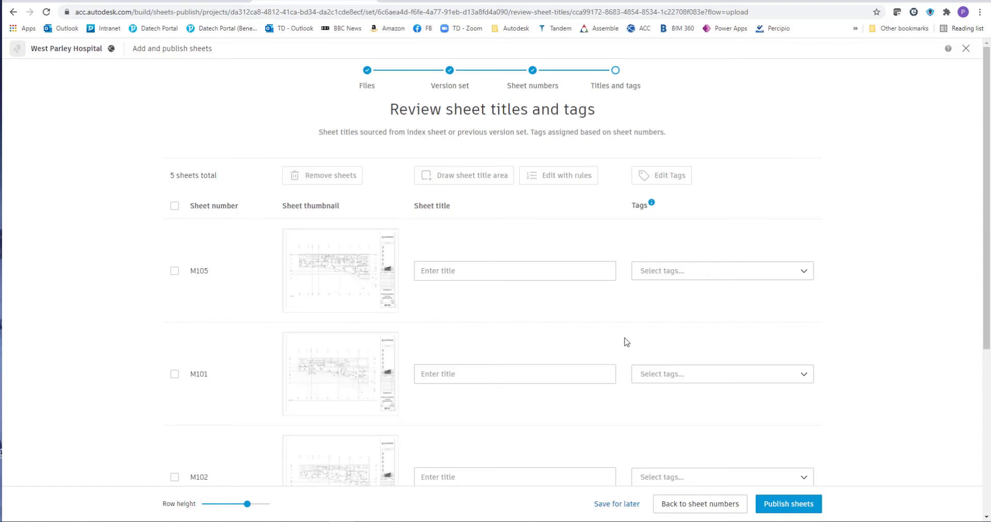
{"action": "left_click", "coordinate": [806, 273]}
{"action": "left_click", "coordinate": [864, 273]}
{"action": "left_click", "coordinate": [481, 271]}
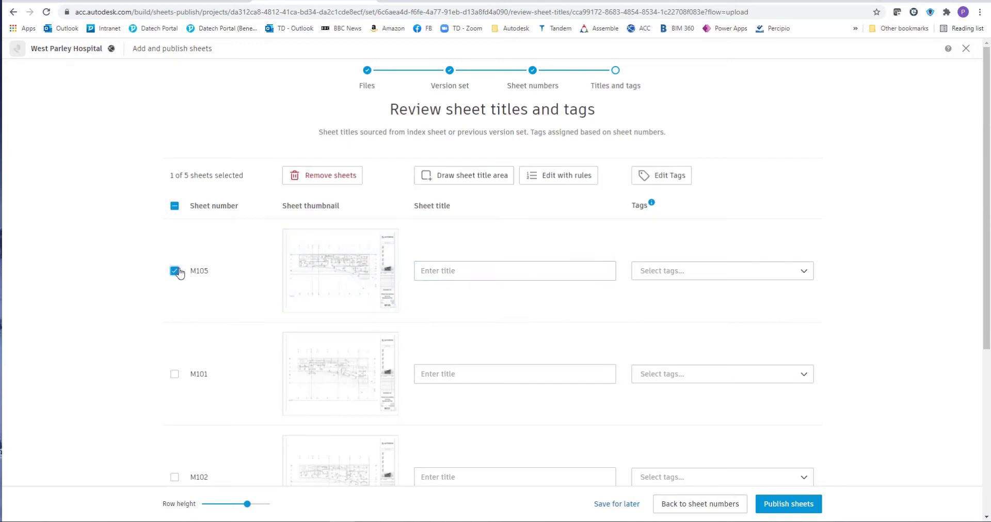
Tick the header checkbox to select all five sheets
{"action": "scroll", "coordinate": [230, 313], "scroll_direction": "down", "scroll_amount": 3}
{"action": "scroll", "coordinate": [229, 313], "scroll_direction": "up", "scroll_amount": 3}
{"action": "left_click", "coordinate": [175, 206]}
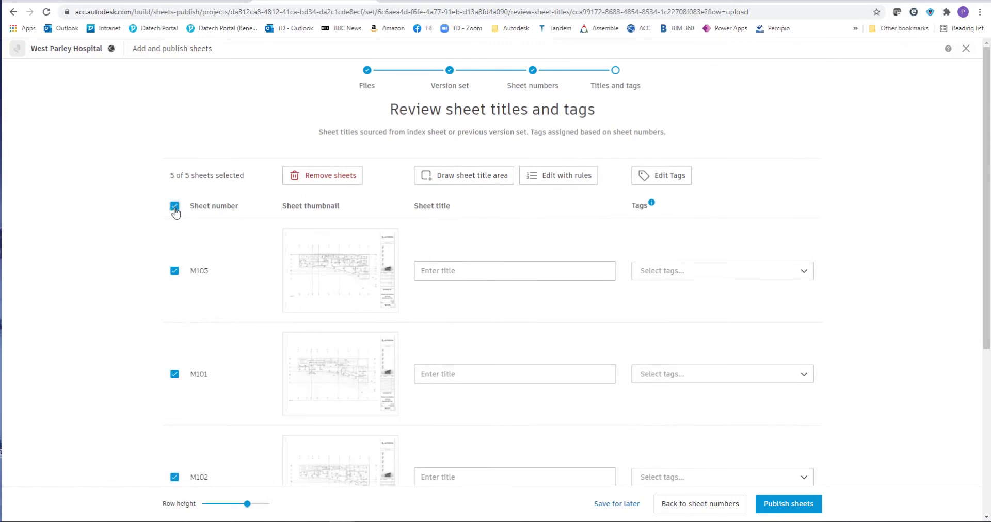
Draw the title area over the '5th Floor Mechanical Plan' cell and save to extract all titles
{"action": "left_click", "coordinate": [468, 176]}
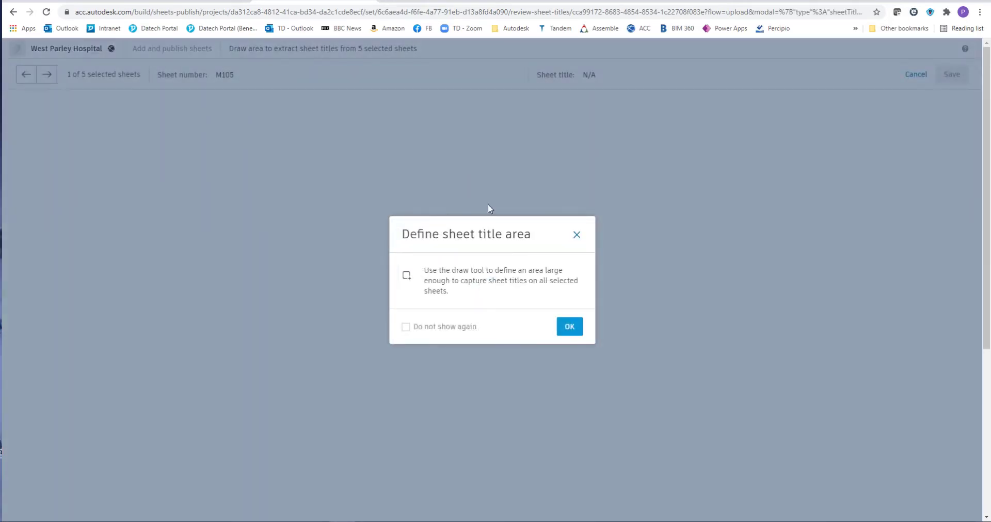
{"action": "left_click", "coordinate": [569, 327]}
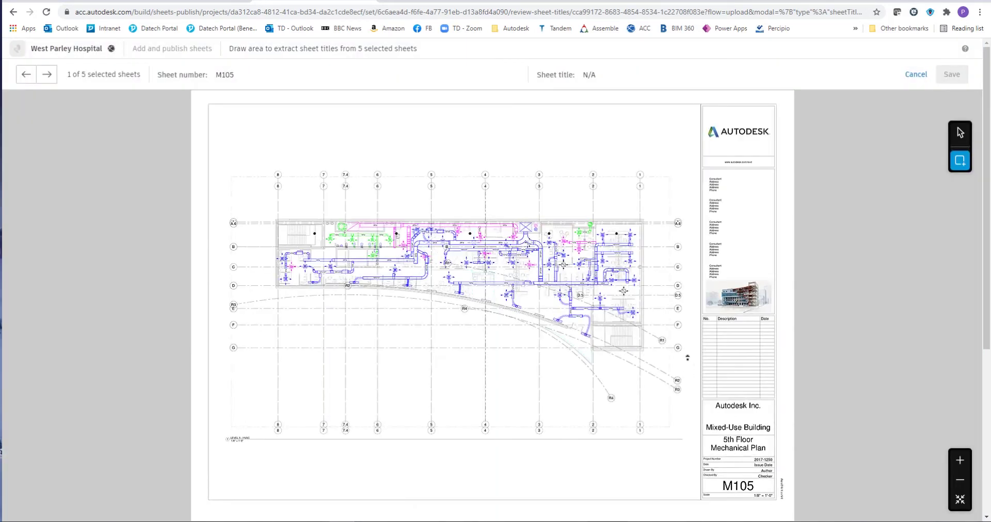
{"action": "scroll", "coordinate": [740, 447], "scroll_direction": "up", "scroll_amount": 5}
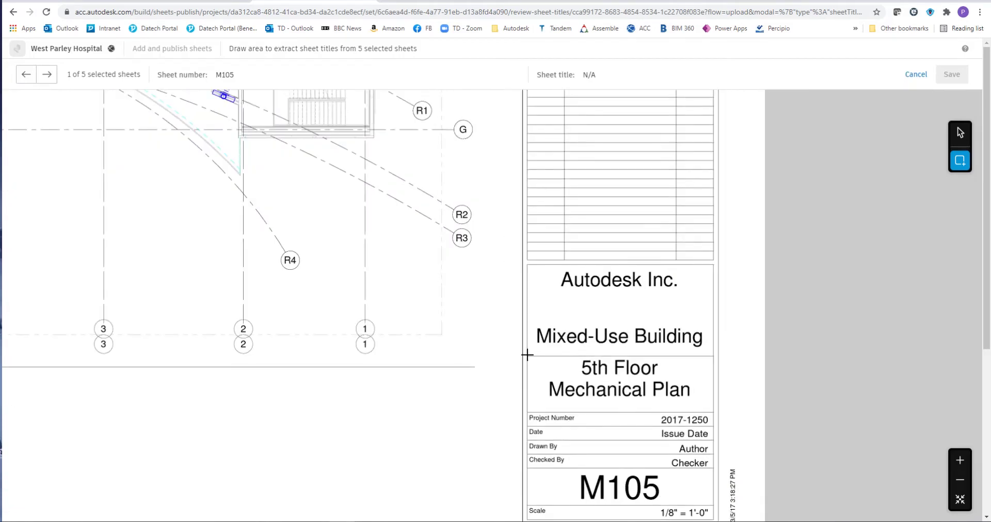
{"action": "mouse_move", "coordinate": [527, 355]}
{"action": "left_mouse_down"}
{"action": "mouse_move", "coordinate": [708, 426]}
{"action": "mouse_move", "coordinate": [714, 412]}
{"action": "left_mouse_up"}
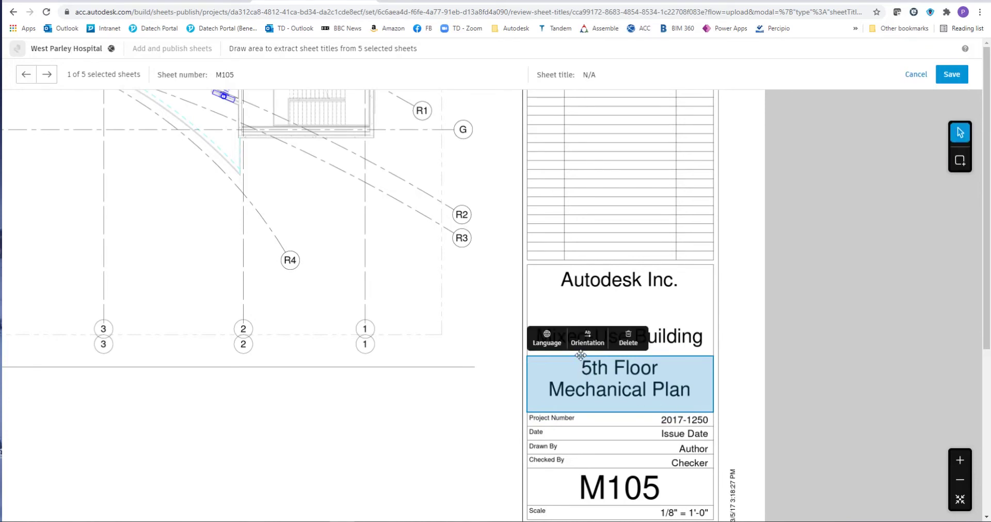
{"action": "left_click", "coordinate": [953, 75]}
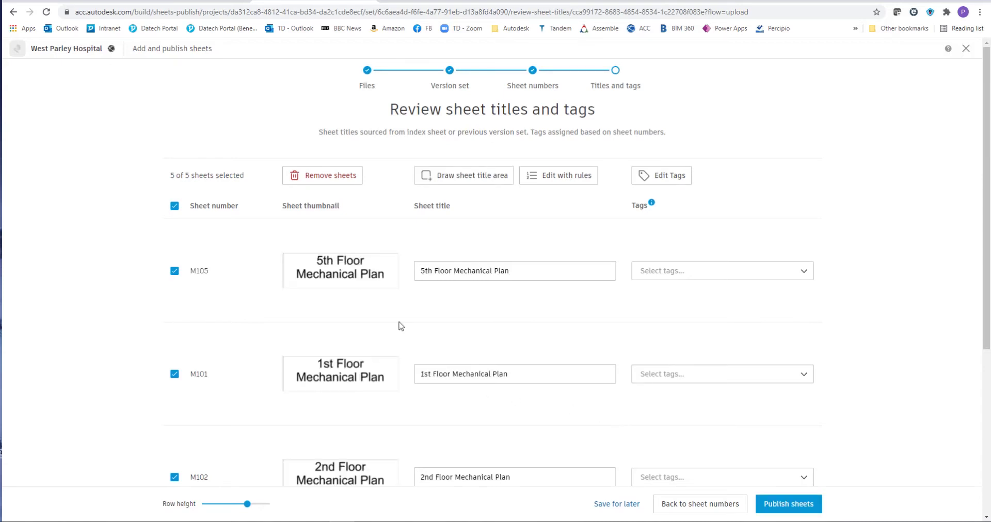
Select only sheet M104 and begin redefining its sheet title area
{"action": "scroll", "coordinate": [382, 364], "scroll_direction": "down", "scroll_amount": 5}
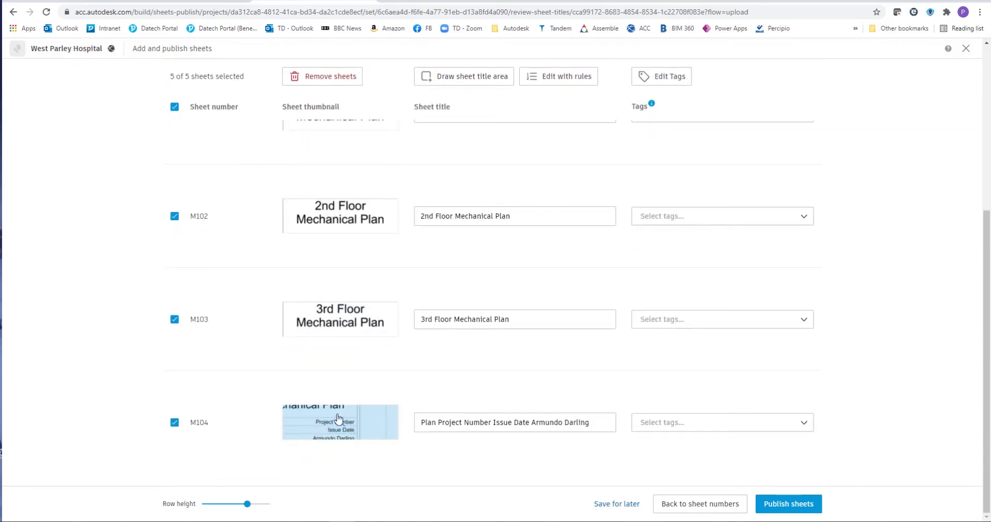
{"action": "scroll", "coordinate": [196, 227], "scroll_direction": "up", "scroll_amount": 5}
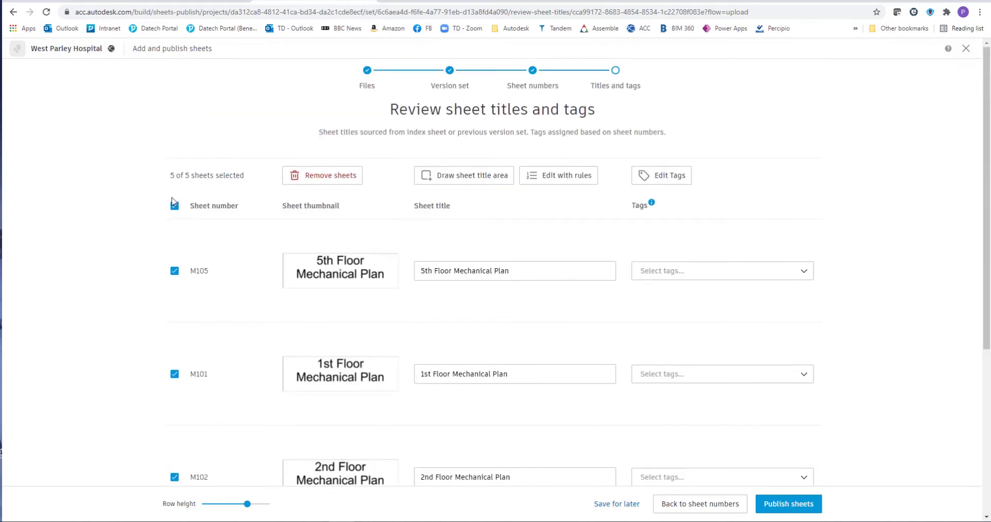
{"action": "left_click", "coordinate": [175, 205]}
{"action": "scroll", "coordinate": [272, 282], "scroll_direction": "down", "scroll_amount": 5}
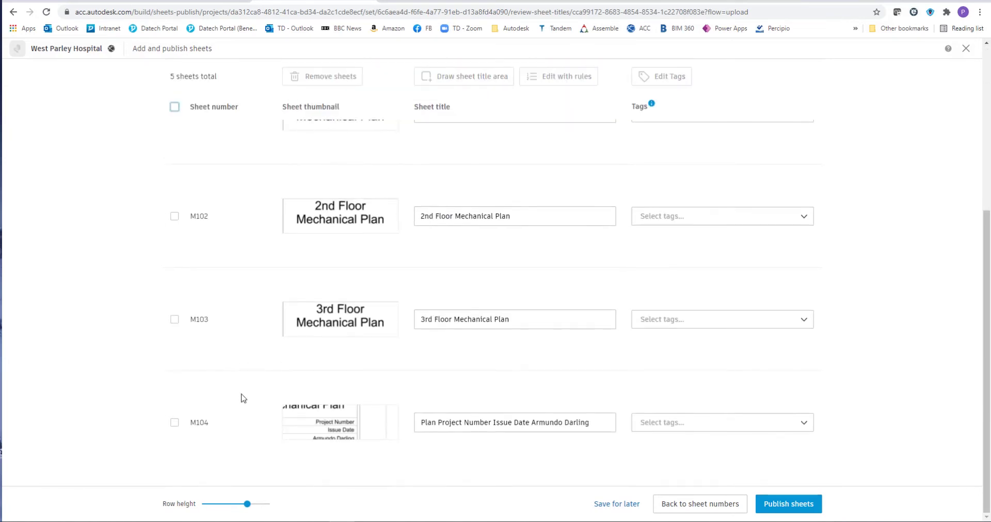
{"action": "left_click", "coordinate": [175, 422]}
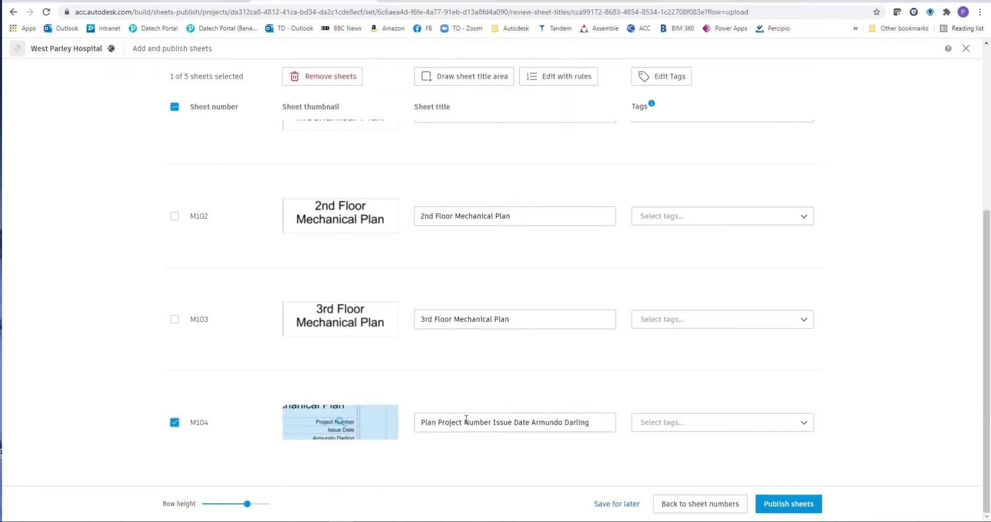
{"action": "left_click", "coordinate": [461, 80]}
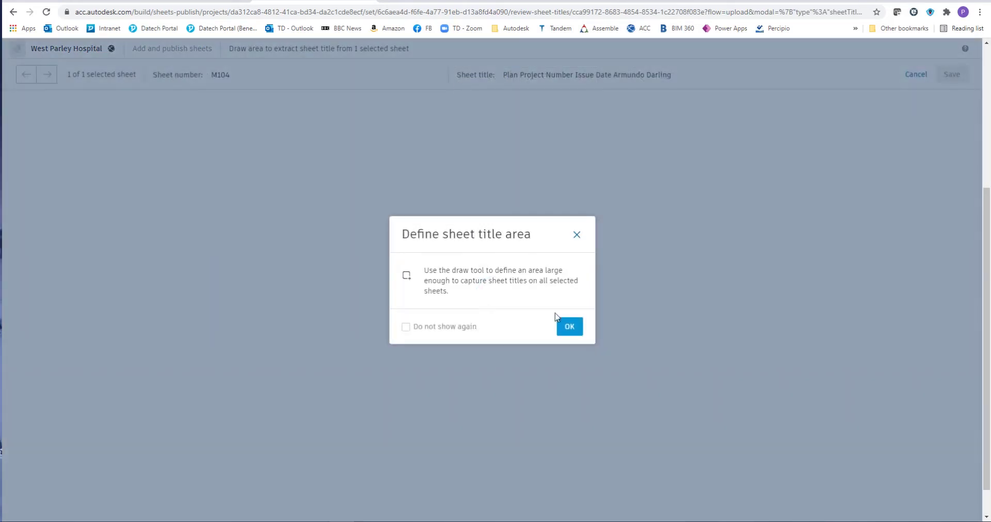
Redraw M104's title area over the '4th Floor Mechanical Plan' cell and save
{"action": "left_click", "coordinate": [571, 326]}
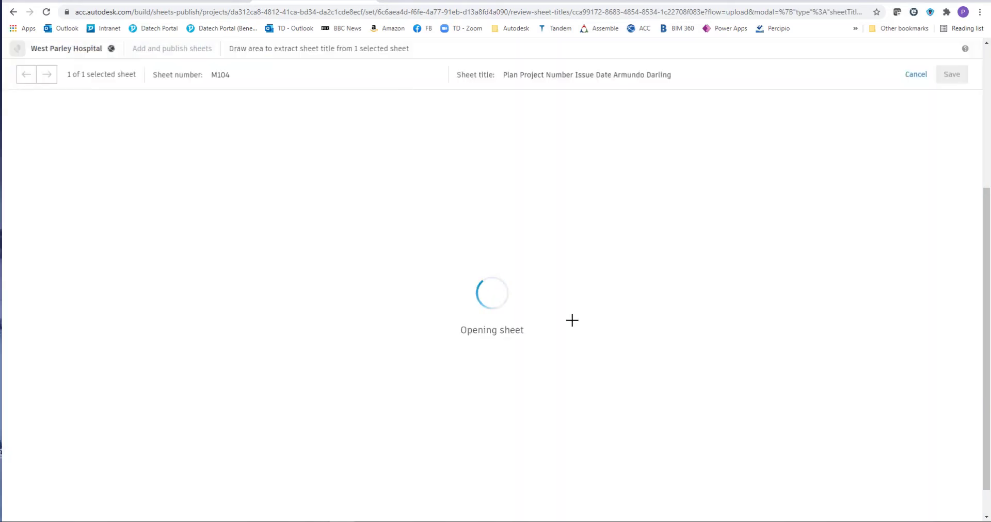
{"action": "scroll", "coordinate": [759, 465], "scroll_direction": "up", "scroll_amount": 5}
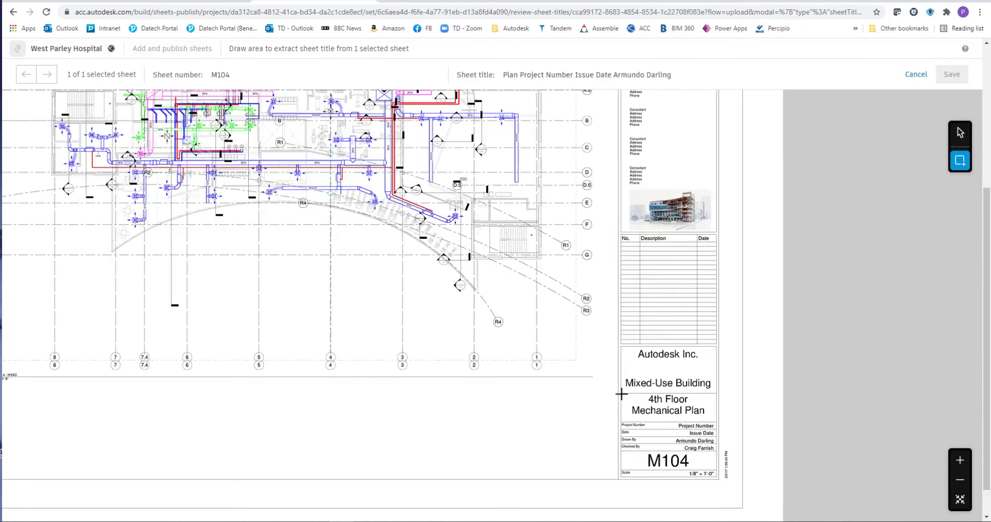
{"action": "left_click_drag", "start_coordinate": [621, 393], "coordinate": [717, 422]}
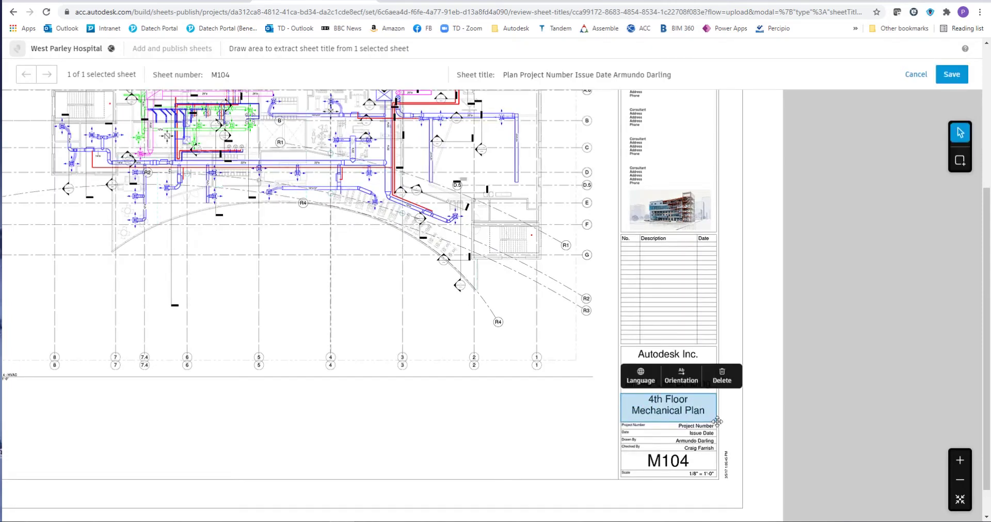
{"action": "left_click", "coordinate": [953, 76]}
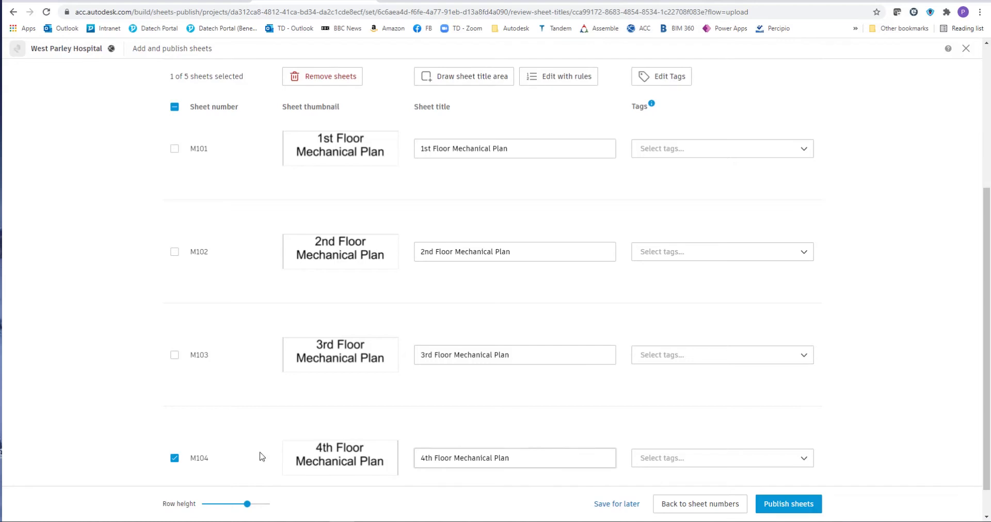
Deselect M104 and tag sheet M105 with new tags 'mechanical' and '5th Floor'
{"action": "left_click", "coordinate": [174, 457]}
{"action": "scroll", "coordinate": [652, 270], "scroll_direction": "up", "scroll_amount": 4}
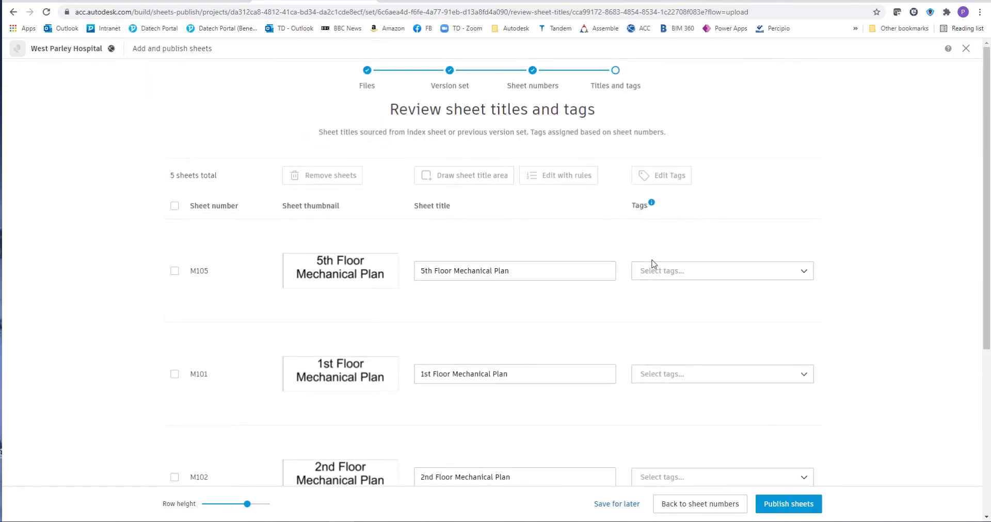
{"action": "left_click", "coordinate": [755, 272]}
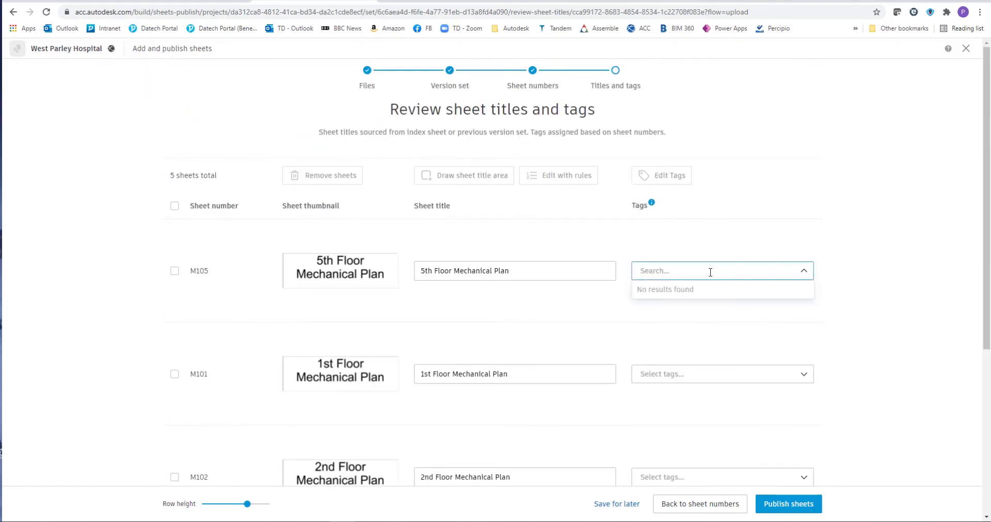
{"action": "type", "text": "Mech"}
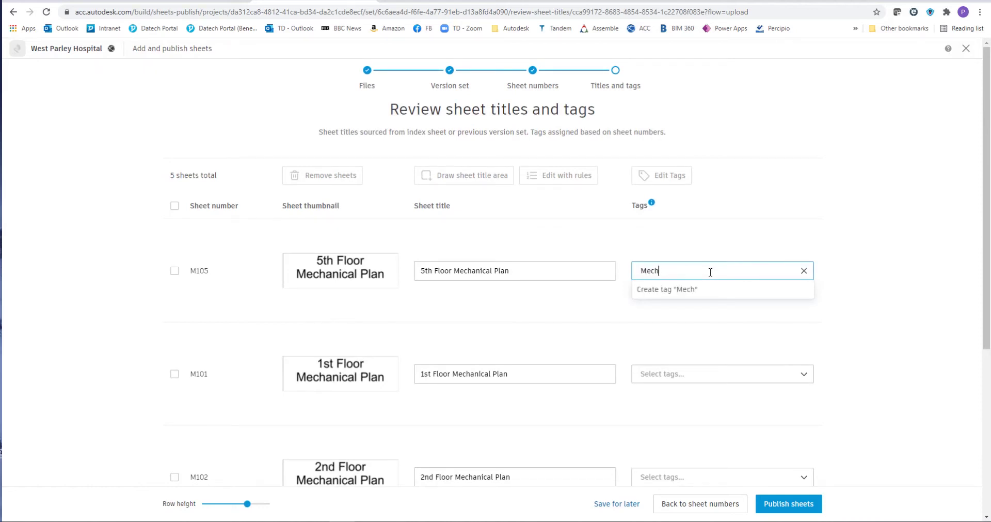
{"action": "type", "text": "anical"}
{"action": "key", "text": "Return"}
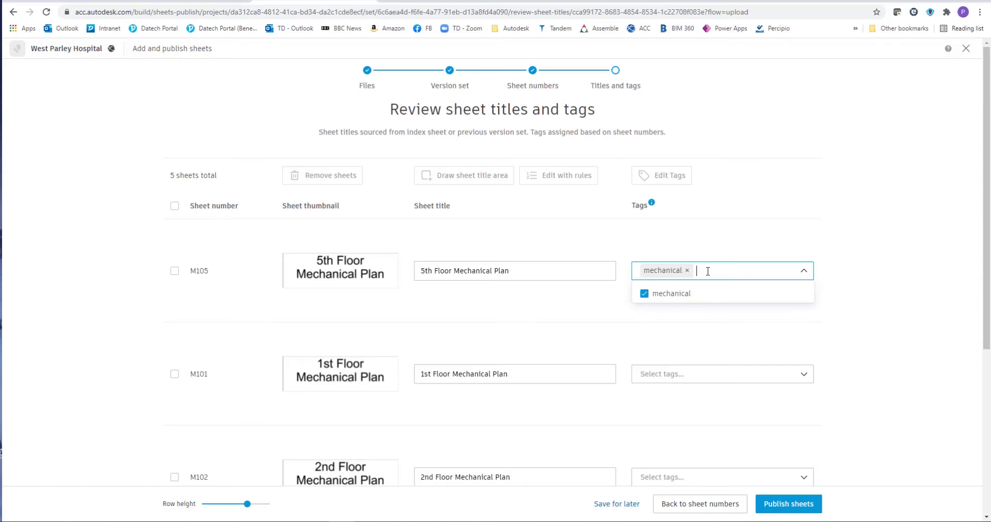
{"action": "type", "text": "5"}
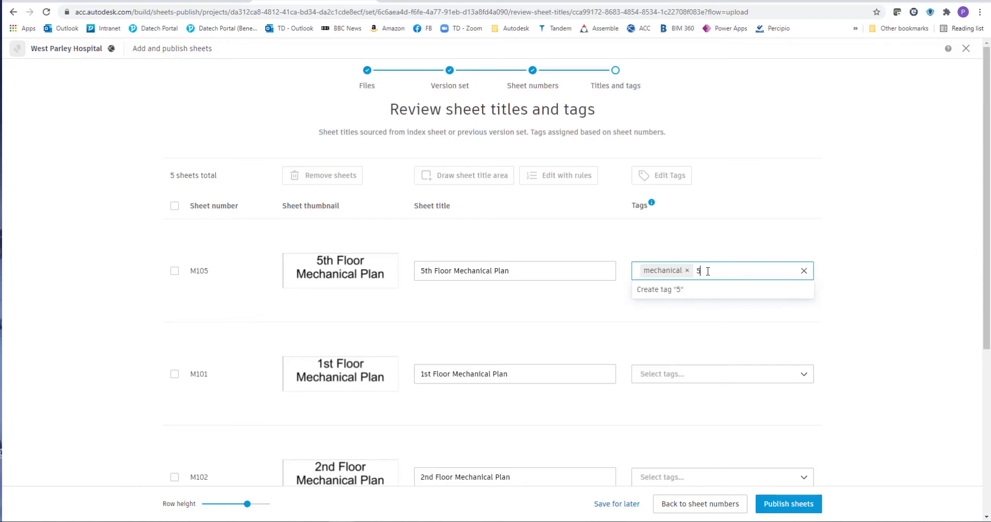
{"action": "type", "text": "th Floor"}
{"action": "key", "text": "Return"}
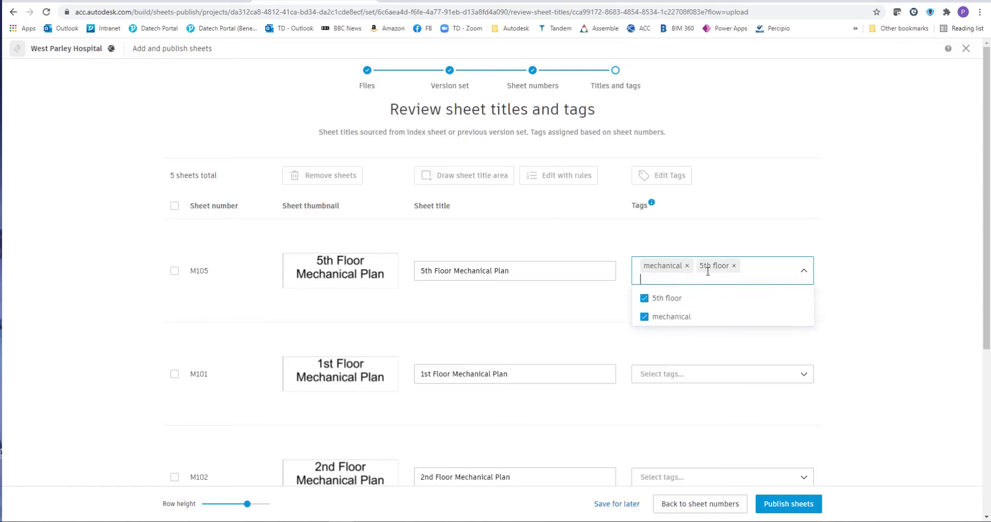
Tag M101 with mechanical and 1st floor, and M102 with mechanical and 2nd Floor
{"action": "left_click", "coordinate": [757, 375]}
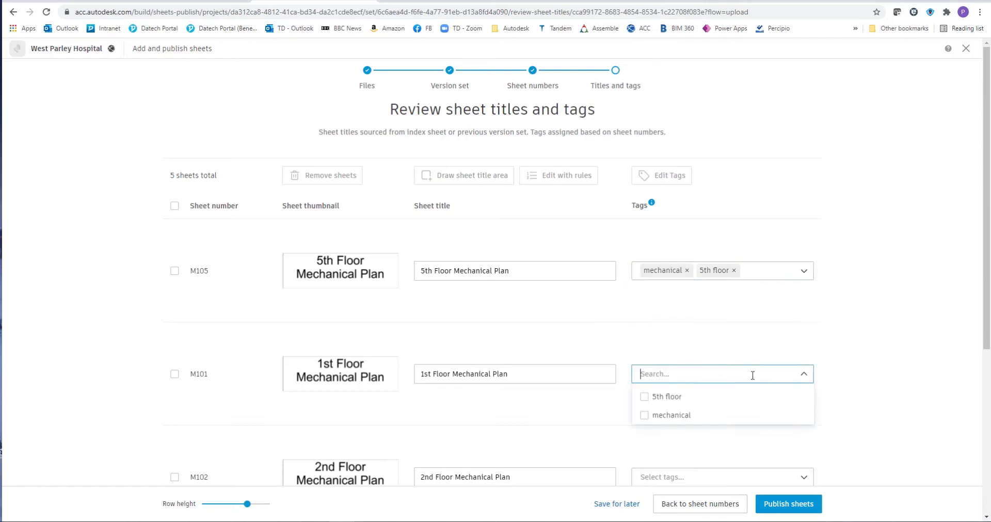
{"action": "left_click", "coordinate": [657, 415]}
{"action": "type", "text": "1st Floor"}
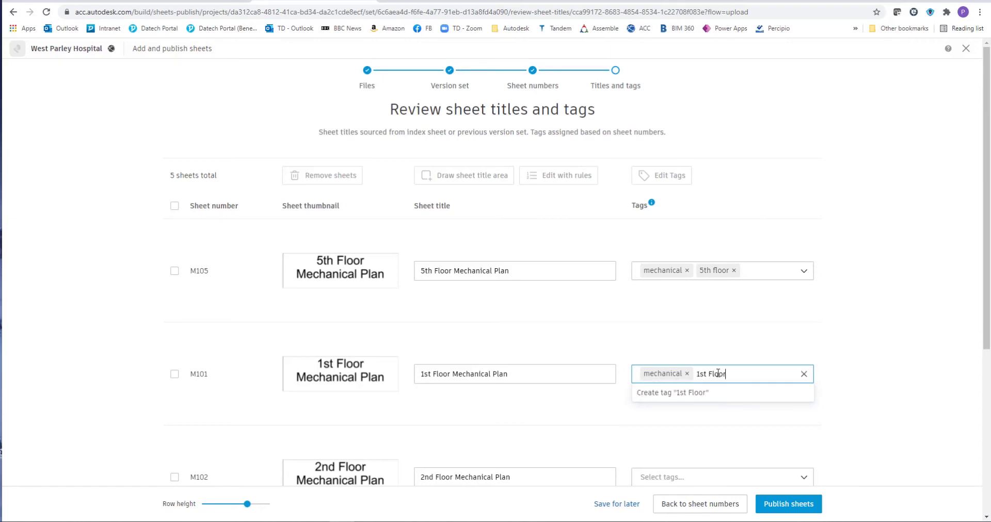
{"action": "key", "text": "Return"}
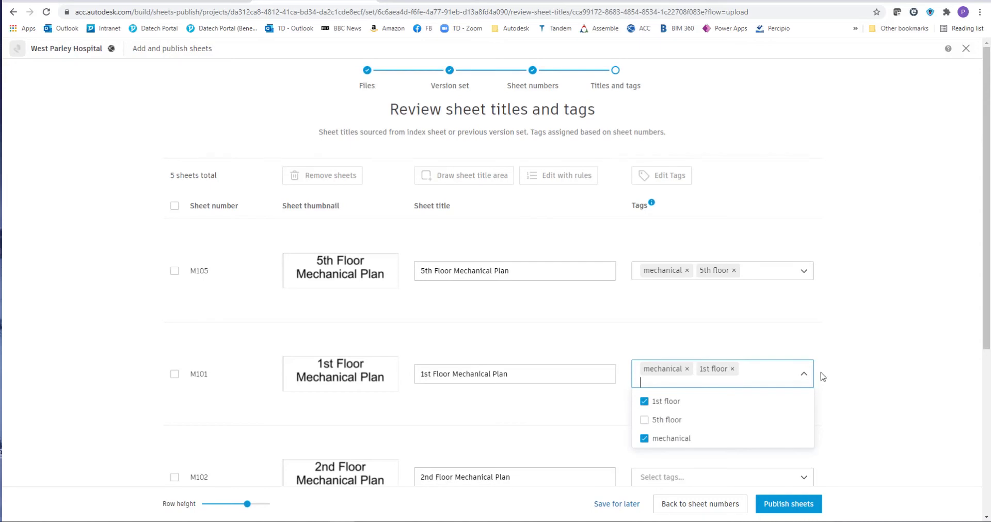
{"action": "scroll", "coordinate": [822, 376], "scroll_direction": "down", "scroll_amount": 3}
{"action": "left_click", "coordinate": [668, 322]}
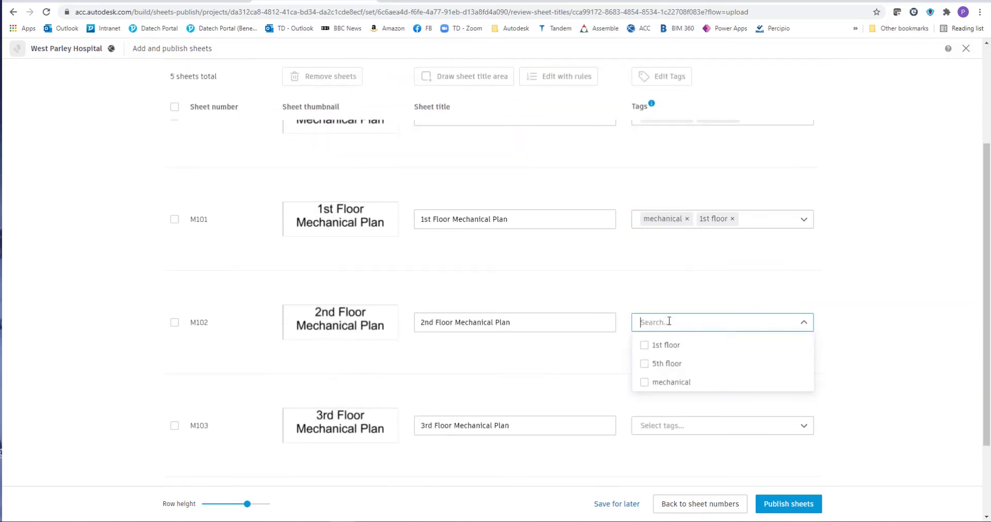
{"action": "left_click", "coordinate": [650, 382]}
{"action": "type", "text": "2"}
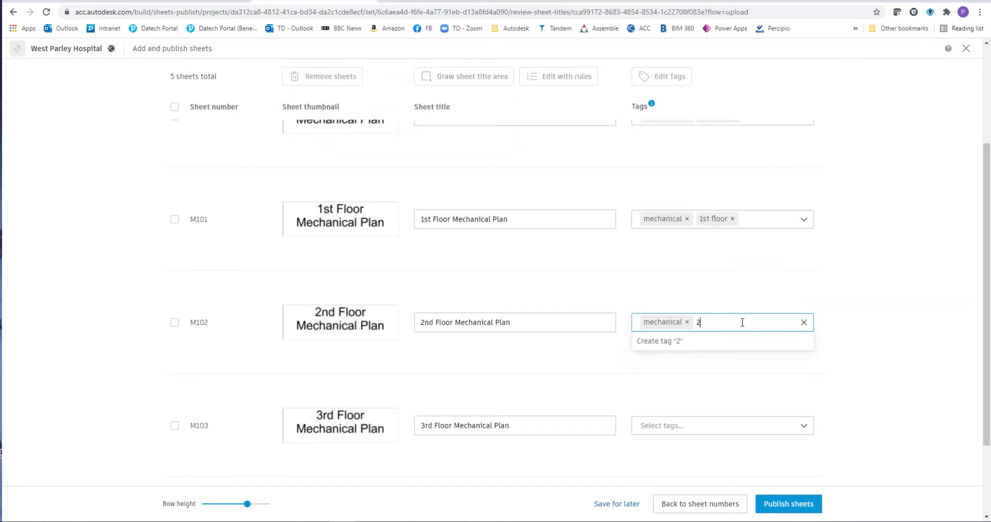
{"action": "type", "text": "nd Floor"}
{"action": "key", "text": "Return"}
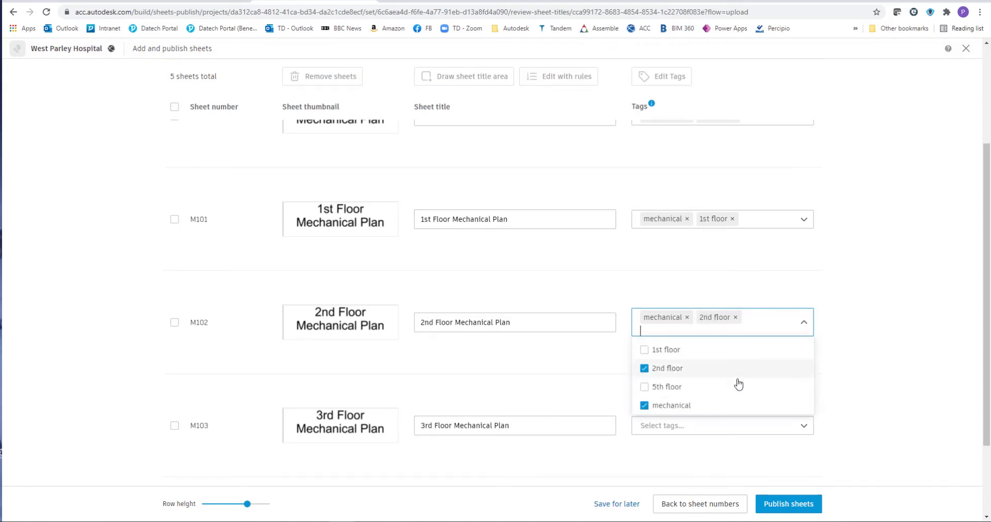
Tag sheet M103 with mechanical and a new '3rd Floor' tag
{"action": "scroll", "coordinate": [723, 393], "scroll_direction": "down", "scroll_amount": 2}
{"action": "left_click", "coordinate": [699, 324]}
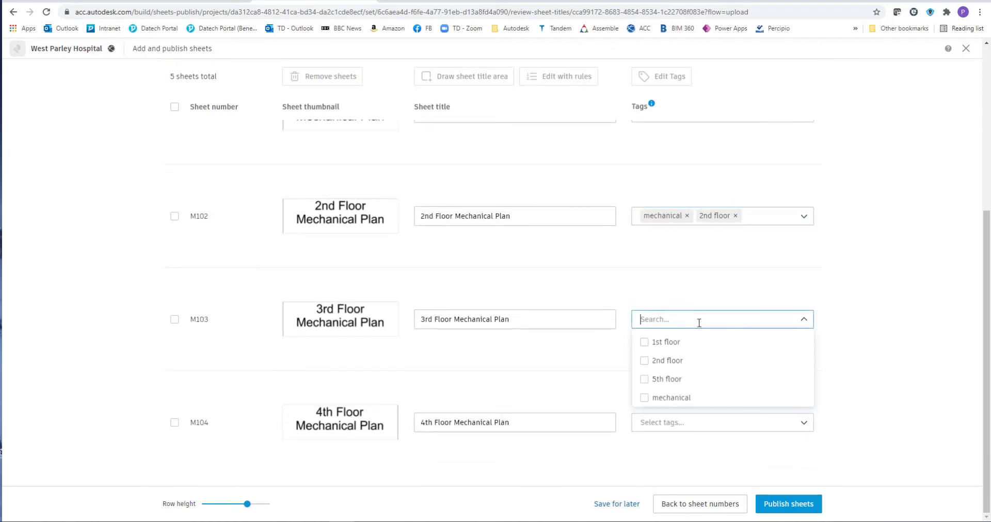
{"action": "left_click", "coordinate": [647, 399]}
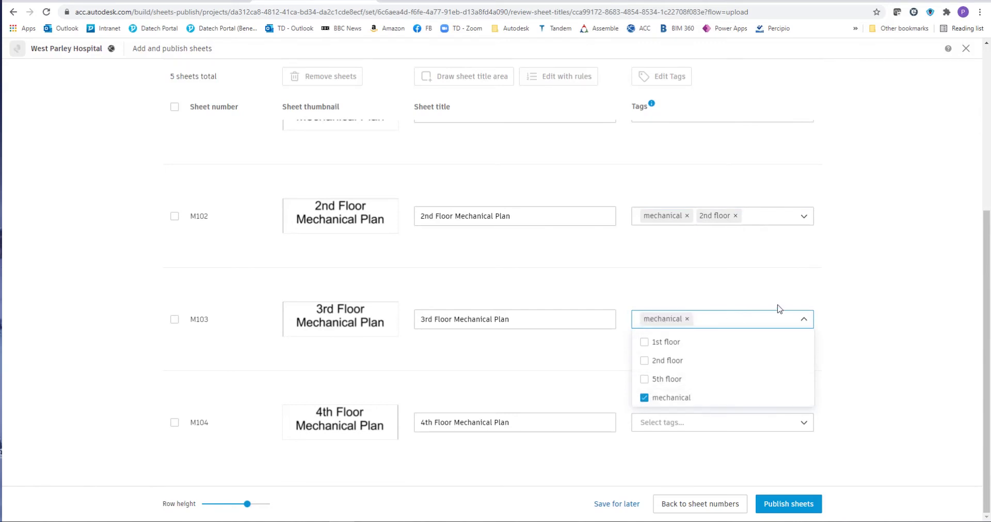
{"action": "type", "text": "3rd"}
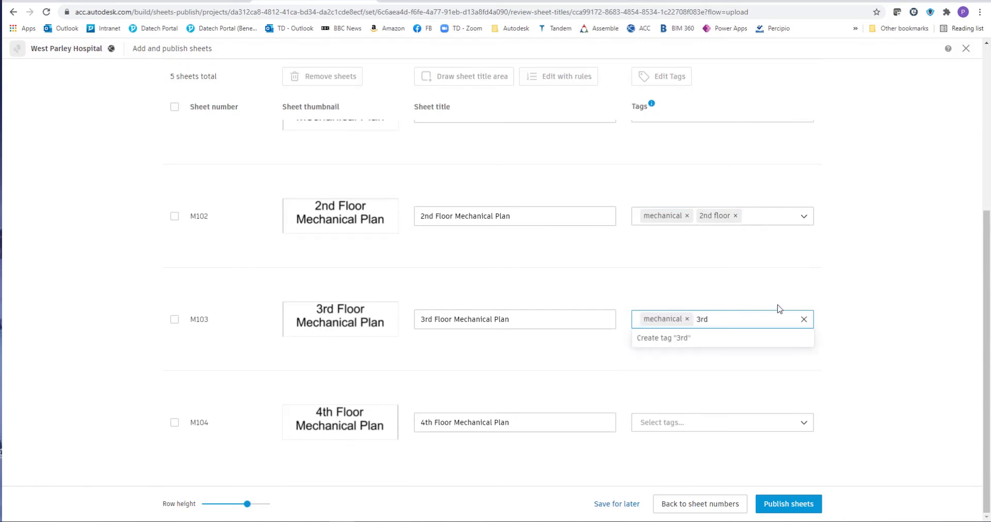
{"action": "type", "text": " Floor"}
{"action": "key", "text": "Return"}
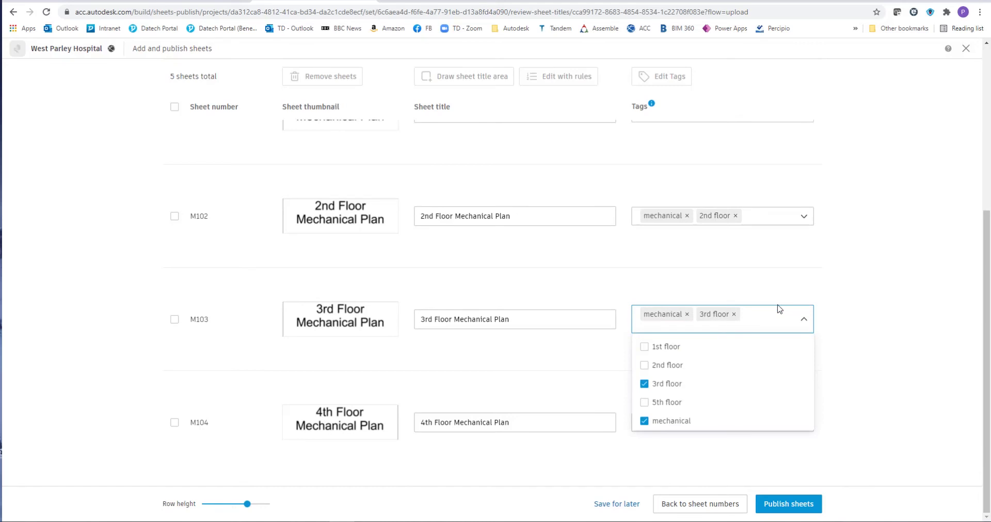
Tag sheet M104 as mechanical and create a new '4th Floor' tag for it
{"action": "left_click", "coordinate": [850, 406]}
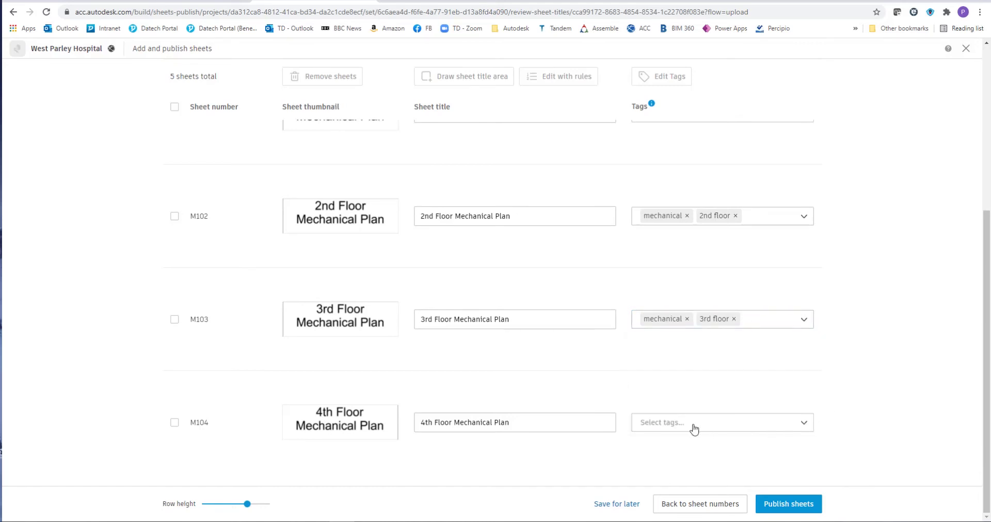
{"action": "left_click", "coordinate": [693, 430]}
{"action": "left_click", "coordinate": [651, 404]}
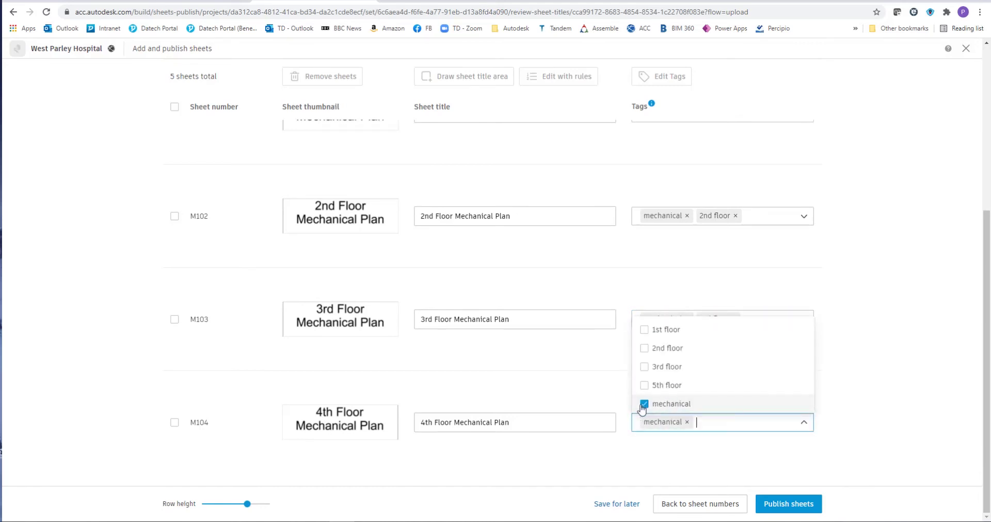
{"action": "type", "text": "4"}
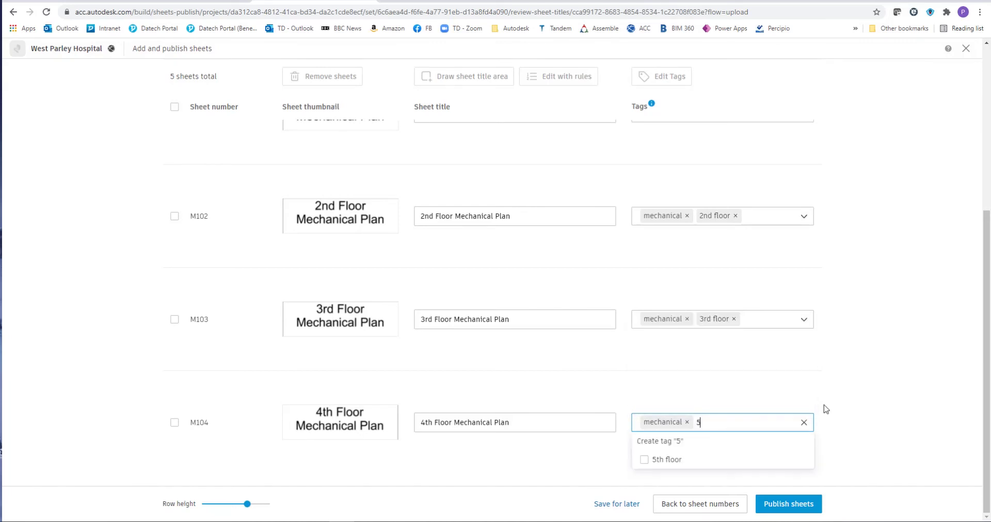
{"action": "key", "text": "BackSpace"}
{"action": "type", "text": "4th Floor"}
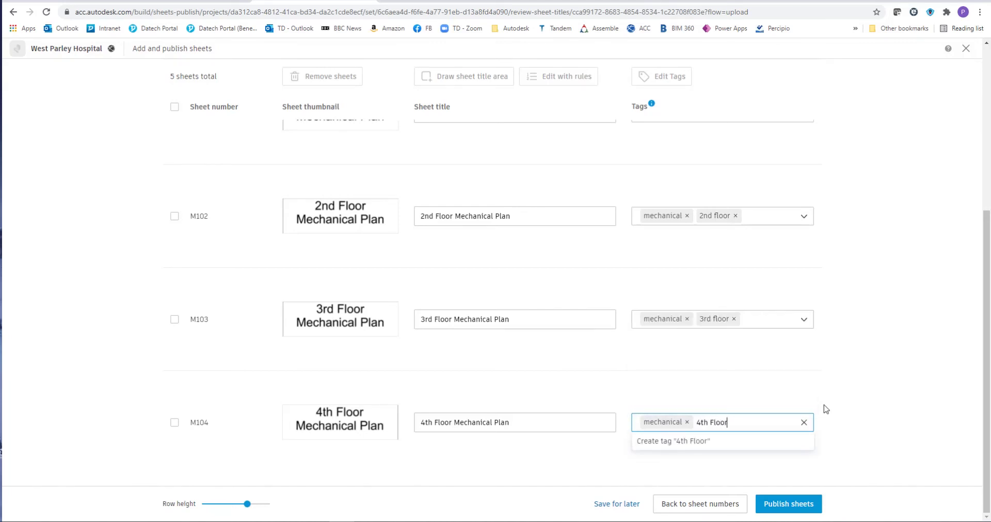
{"action": "left_click", "coordinate": [827, 405]}
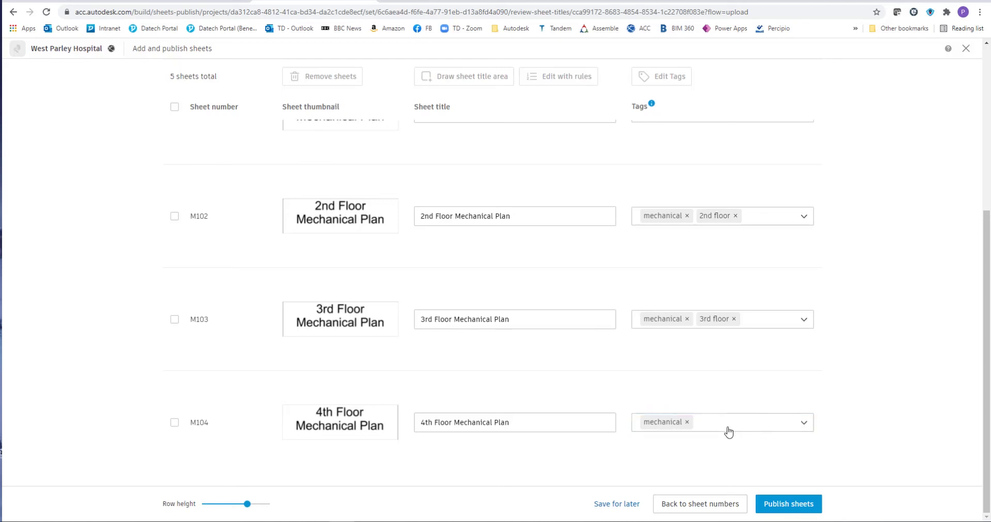
{"action": "left_click", "coordinate": [725, 421]}
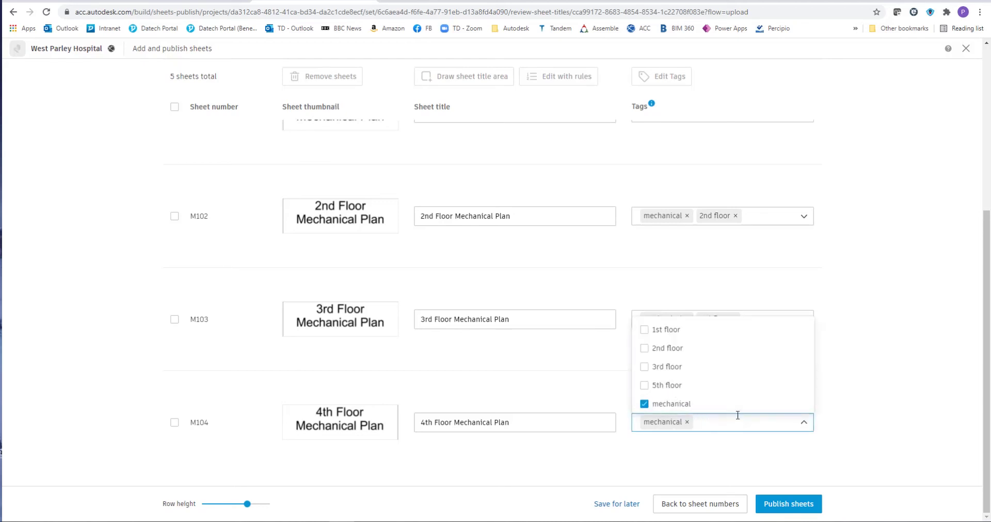
{"action": "type", "text": "4th"}
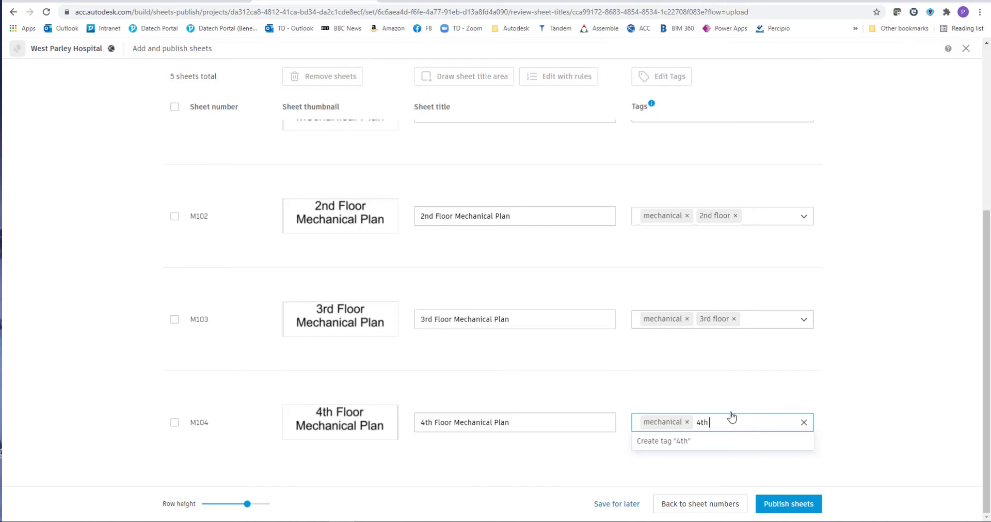
{"action": "type", "text": " Floor"}
{"action": "key", "text": "Return"}
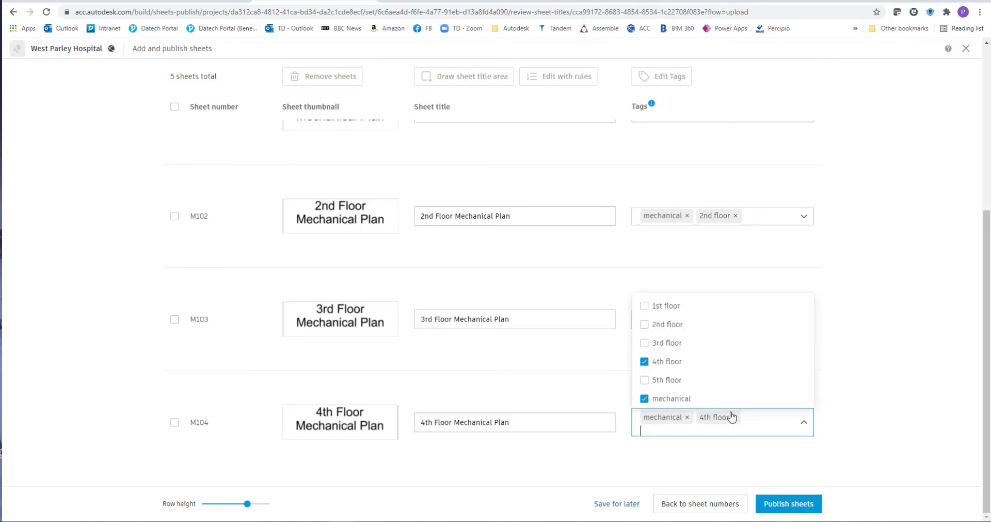
{"action": "left_click", "coordinate": [825, 453]}
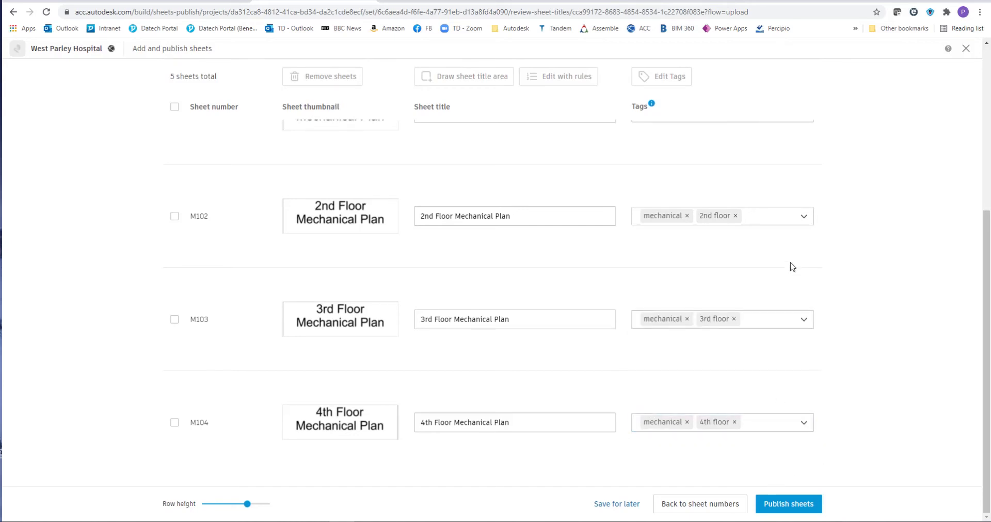
Publish the five tagged sheets M101–M105
{"action": "scroll", "coordinate": [792, 267], "scroll_direction": "up", "scroll_amount": 5}
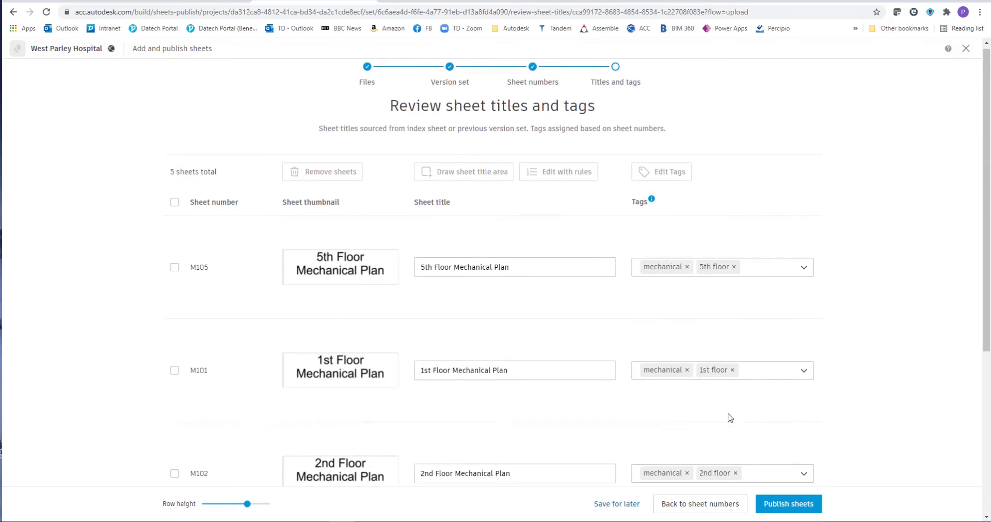
{"action": "scroll", "coordinate": [731, 418], "scroll_direction": "down", "scroll_amount": 5}
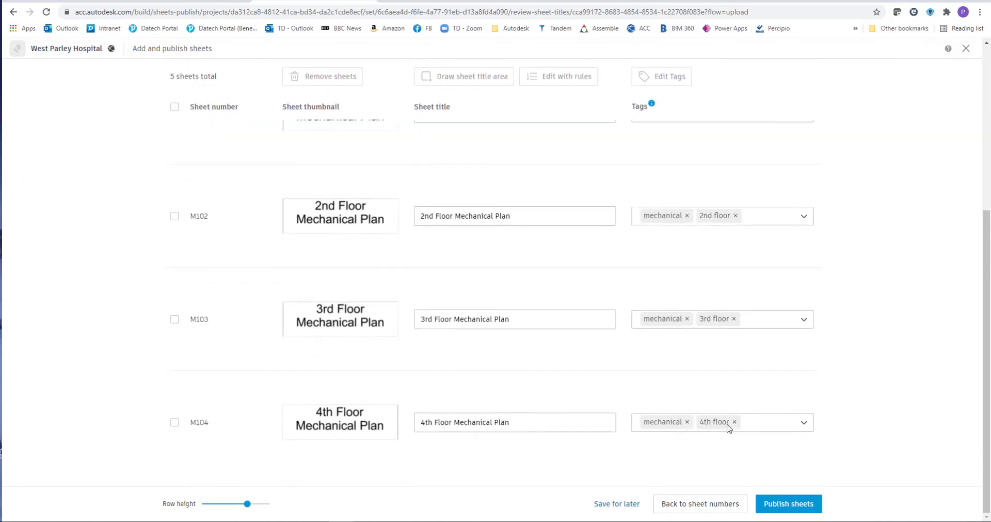
{"action": "left_click", "coordinate": [786, 505]}
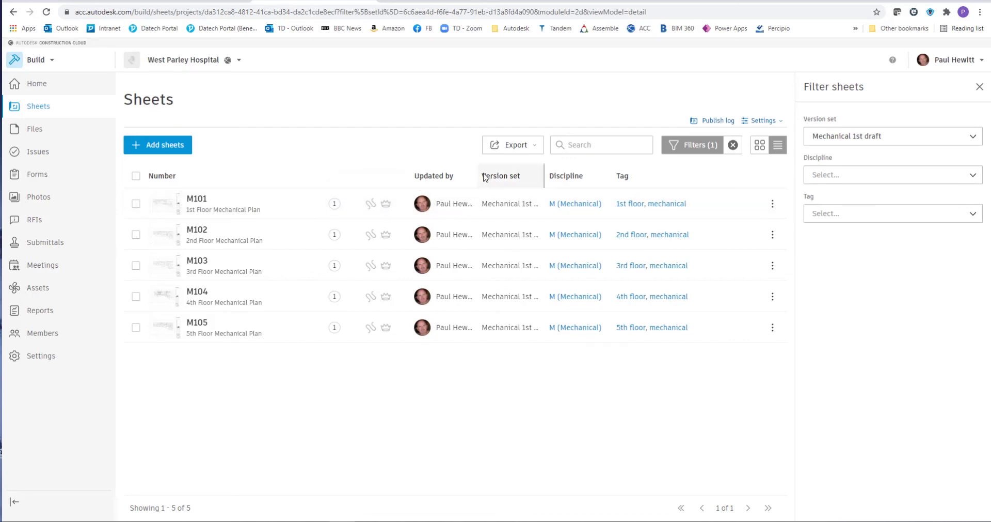
Widen the Updated by column so full names show in the Sheets list
{"action": "left_click_drag", "start_coordinate": [482, 173], "coordinate": [488, 174]}
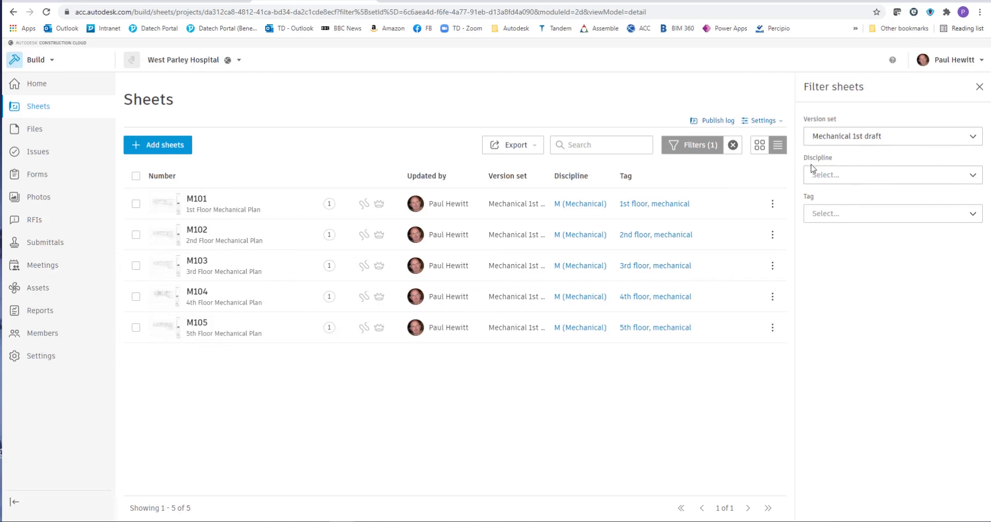
{"action": "left_click", "coordinate": [846, 175]}
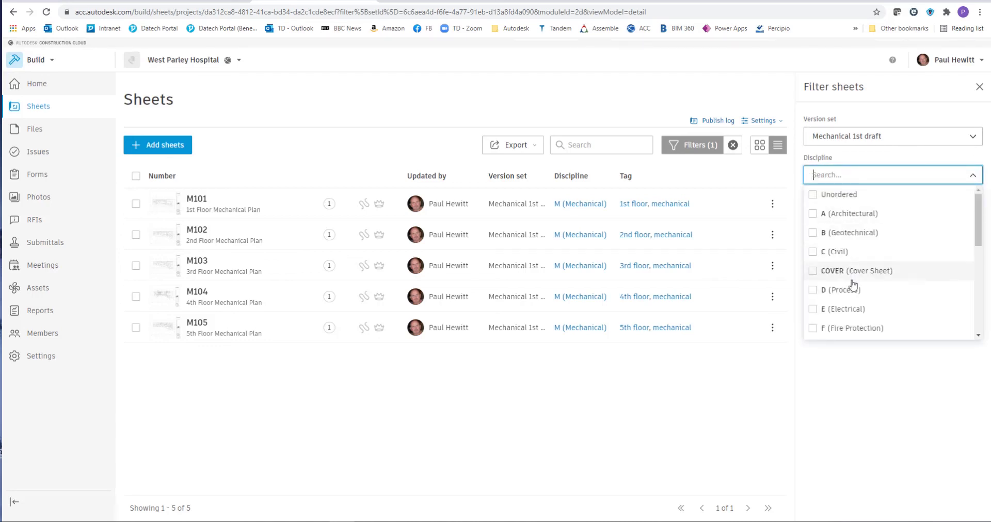
{"action": "scroll", "coordinate": [852, 292], "scroll_direction": "down", "scroll_amount": 3}
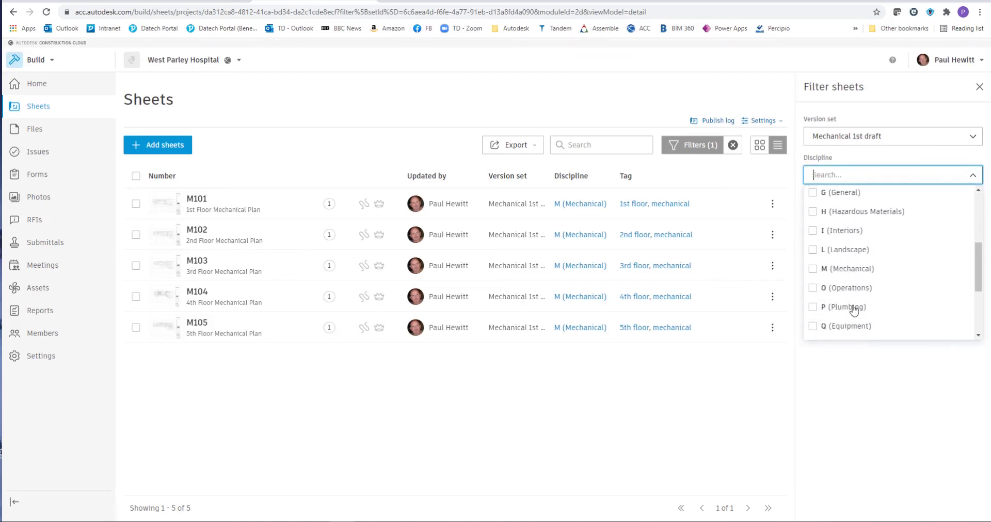
{"action": "left_click", "coordinate": [851, 375]}
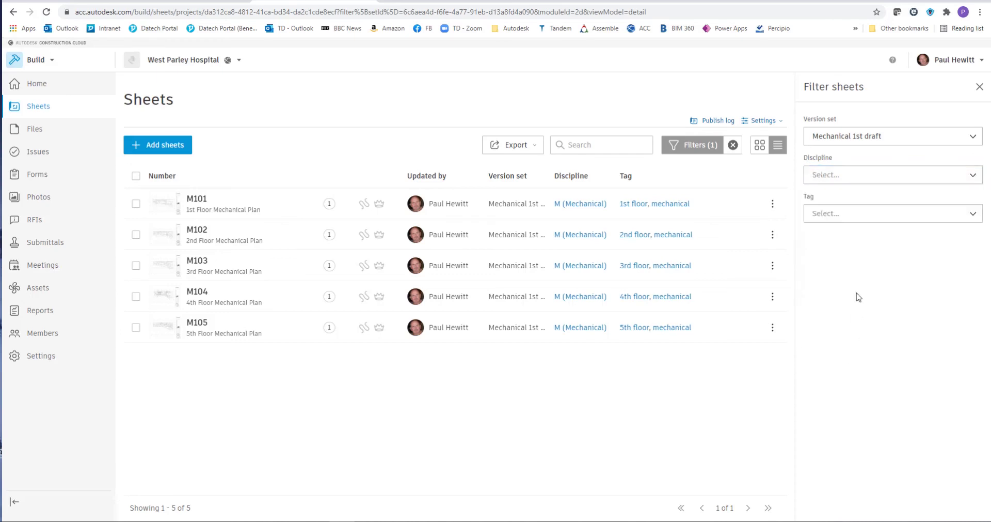
{"action": "left_click", "coordinate": [872, 214]}
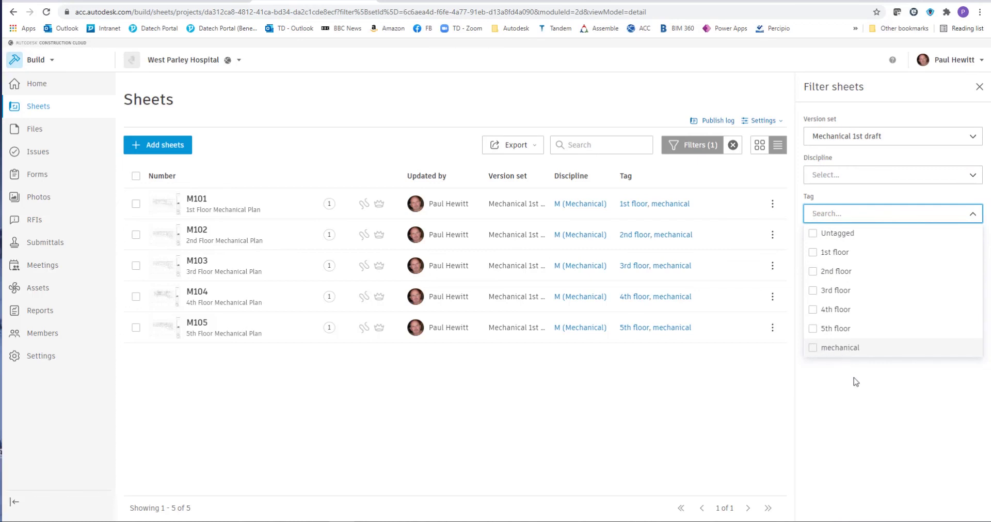
{"action": "left_click", "coordinate": [814, 290]}
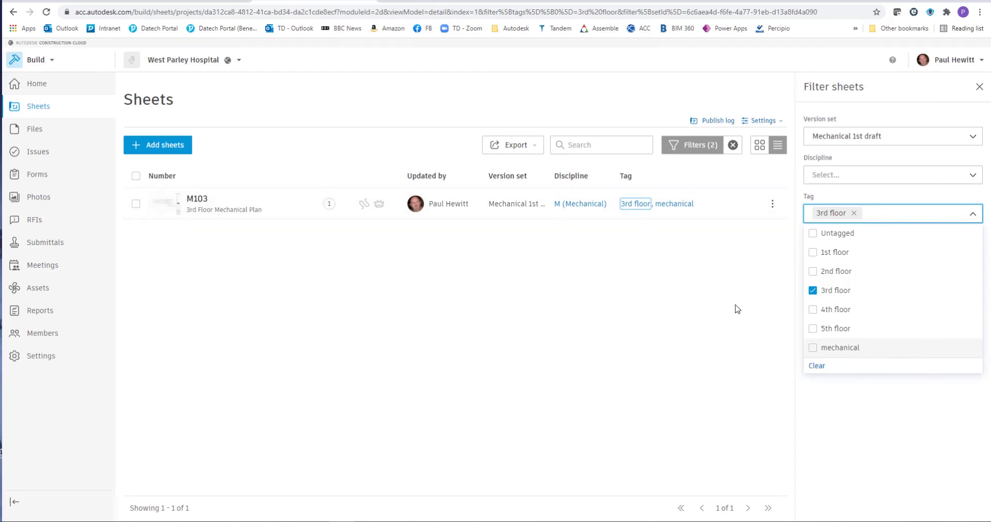
{"action": "left_click", "coordinate": [813, 290]}
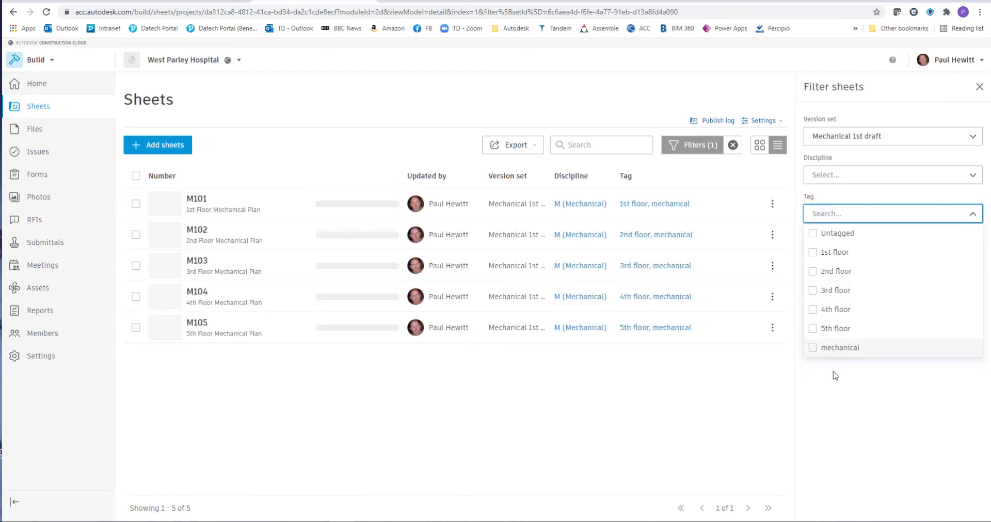
{"action": "left_click", "coordinate": [840, 395]}
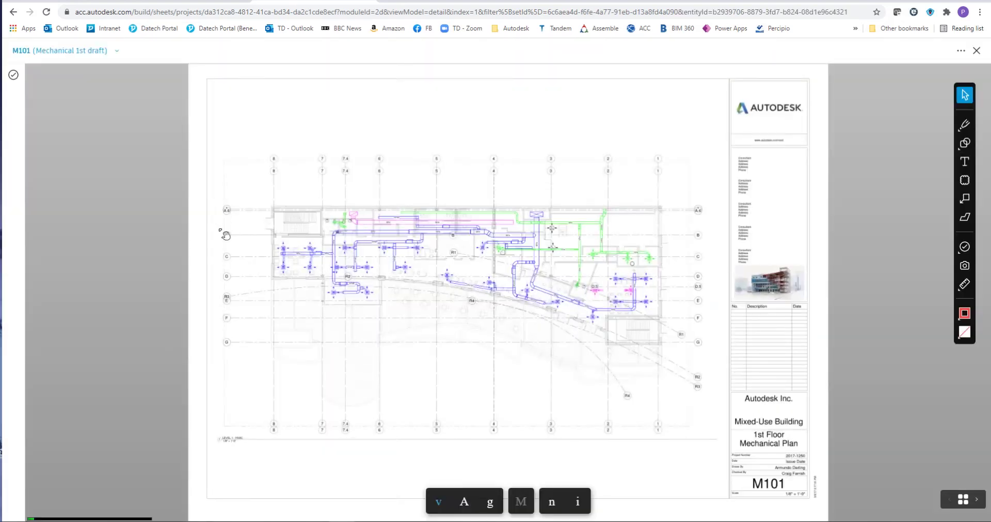
Zoom into the M101 ductwork to read duct sizes like 16"x10", then exit the viewer
{"action": "scroll", "coordinate": [524, 306], "scroll_direction": "up", "scroll_amount": 5}
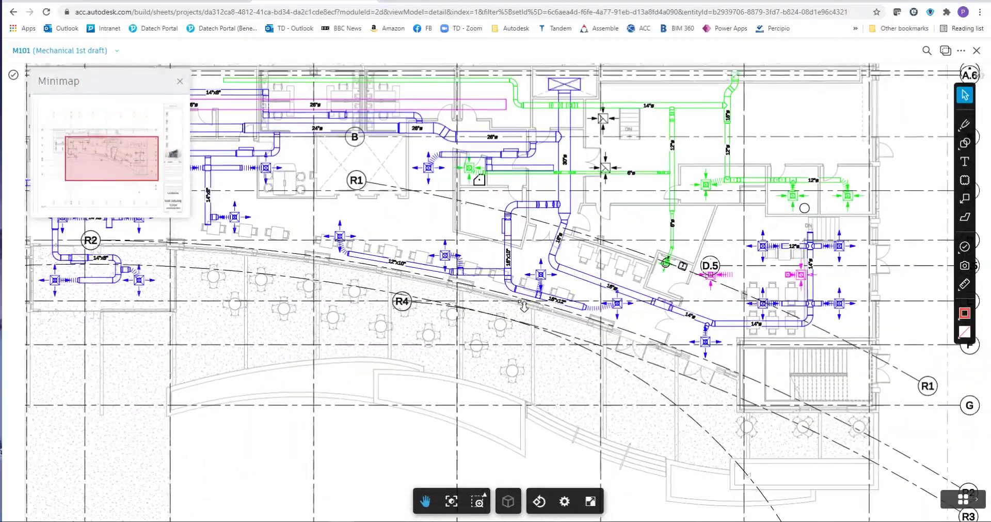
{"action": "scroll", "coordinate": [525, 305], "scroll_direction": "up", "scroll_amount": 3}
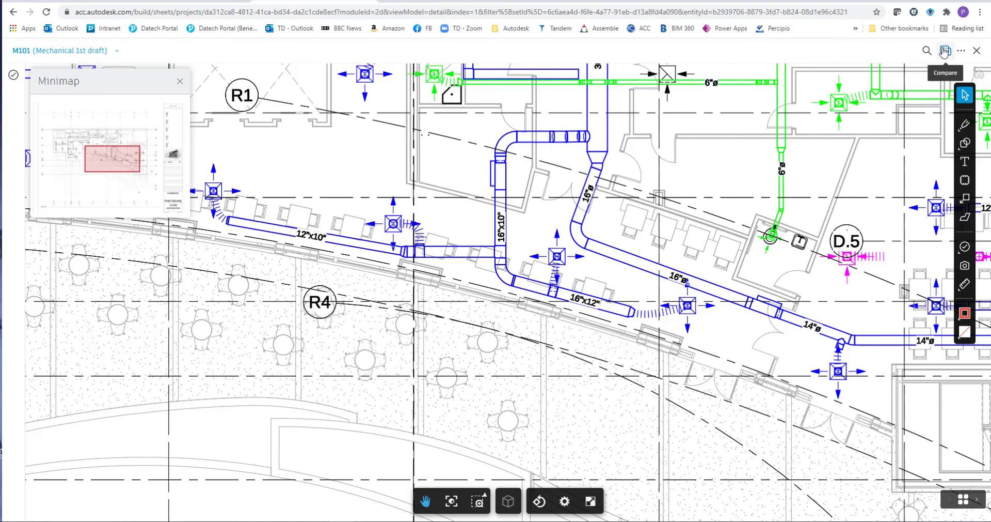
{"action": "left_click", "coordinate": [977, 50]}
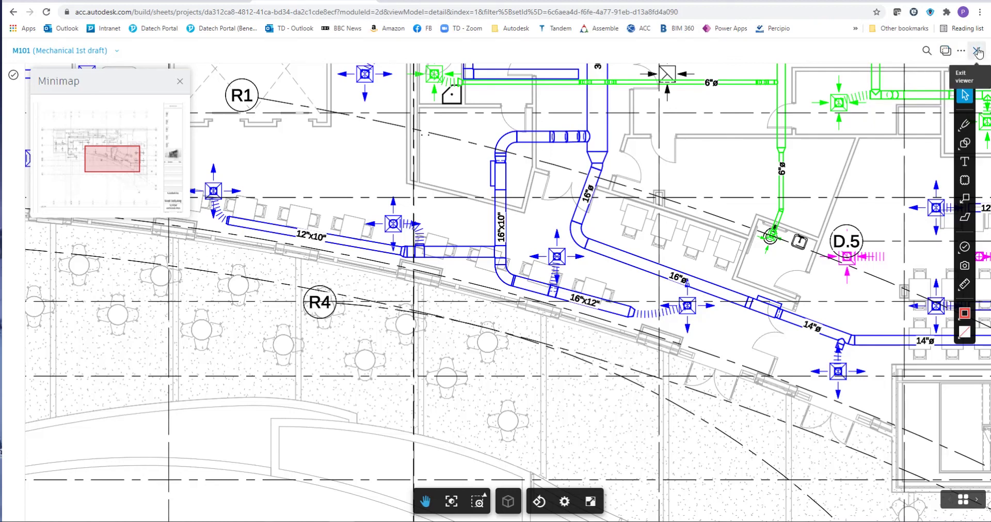